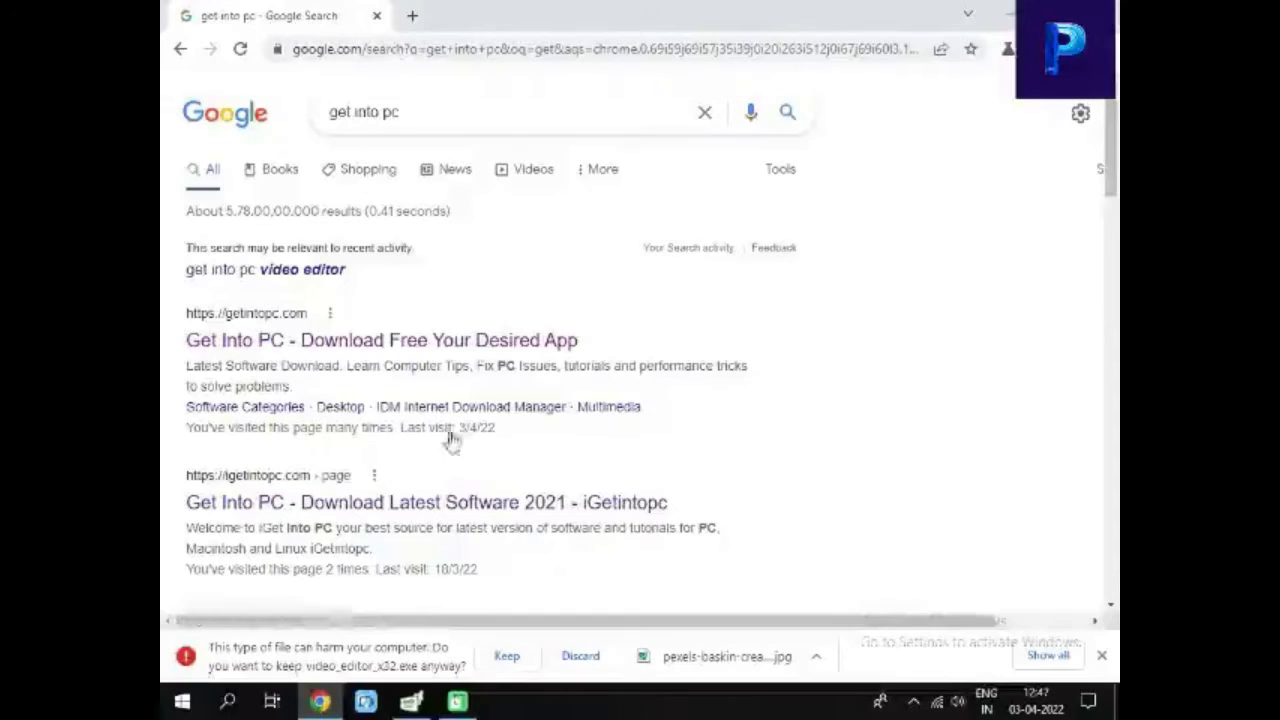
# Keep the flagged video_editor_x32.exe download and open the getintopc.com website from the search results
pyautogui.click(507, 659)
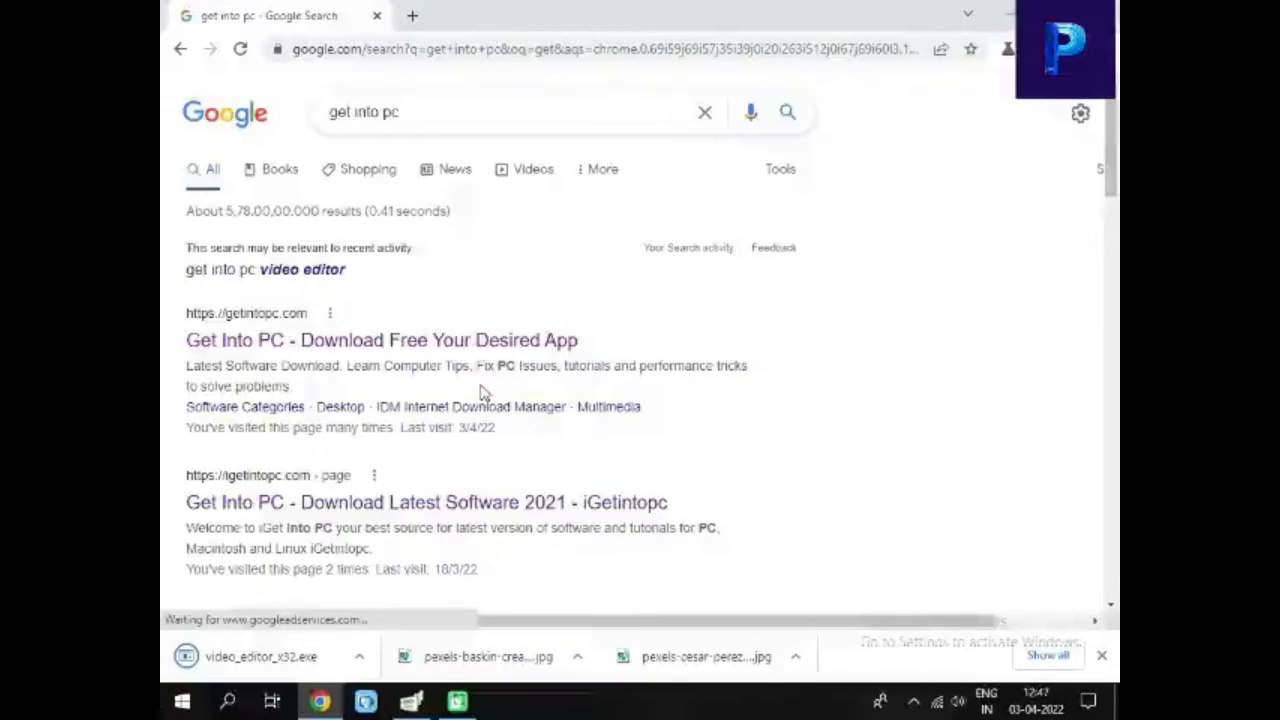
pyautogui.click(385, 343)
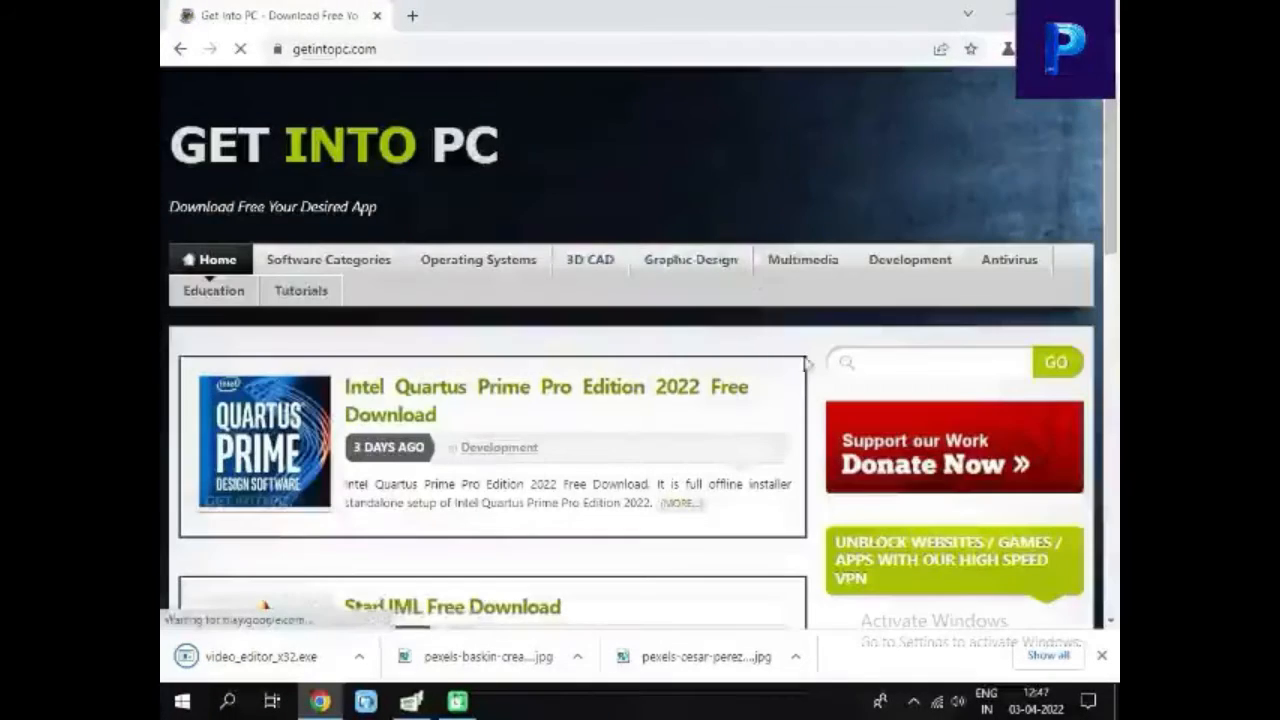
# Search the Get Into PC website for "windows 10 lite"
pyautogui.click(886, 366)
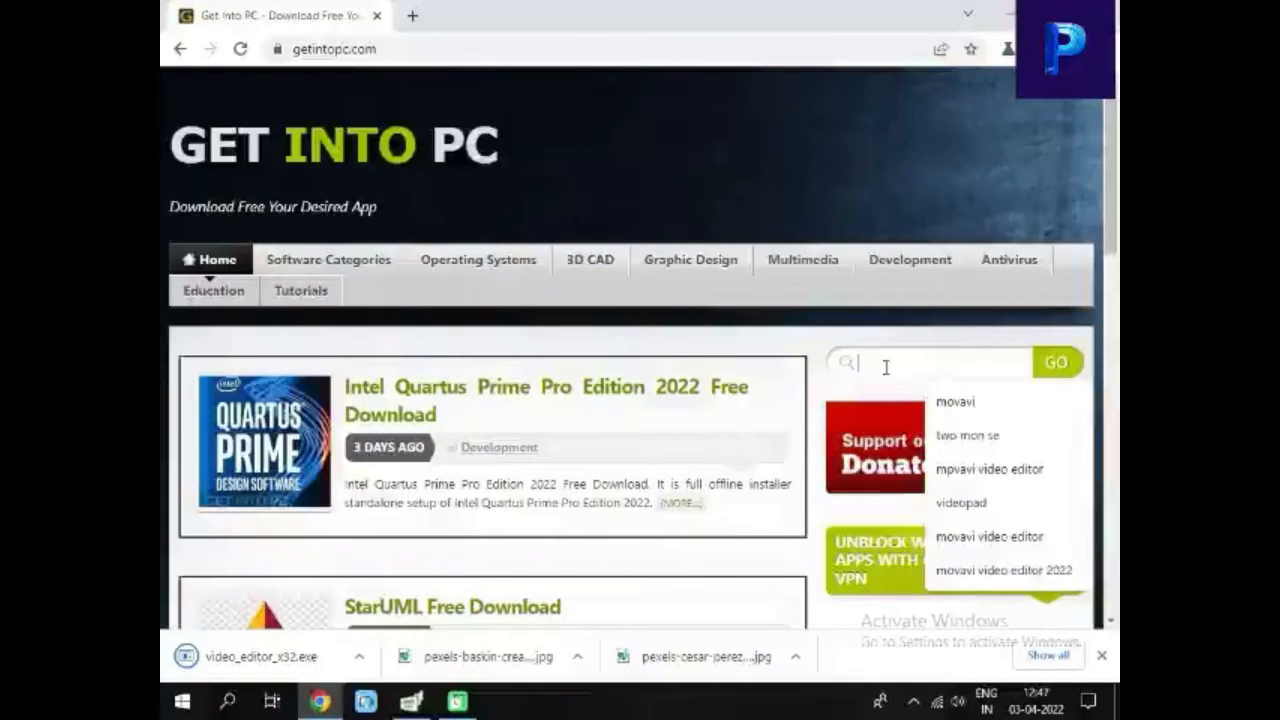
pyautogui.write('w')
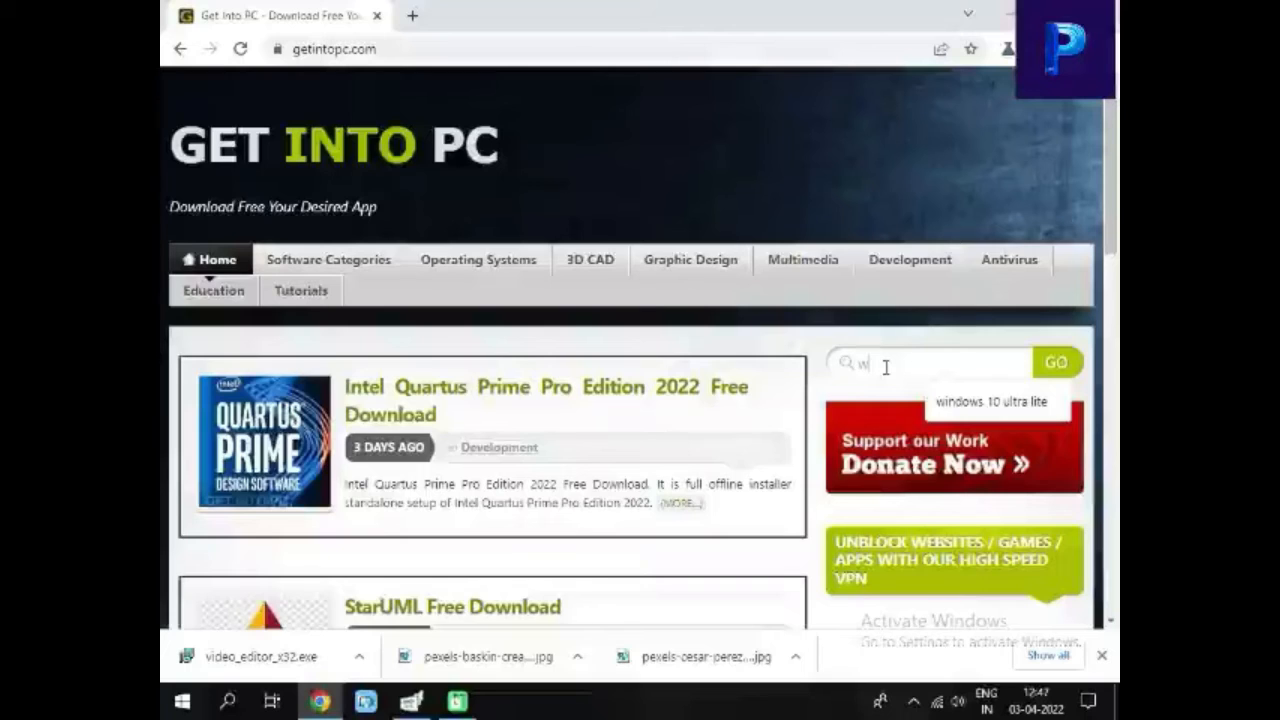
pyautogui.write('indows')
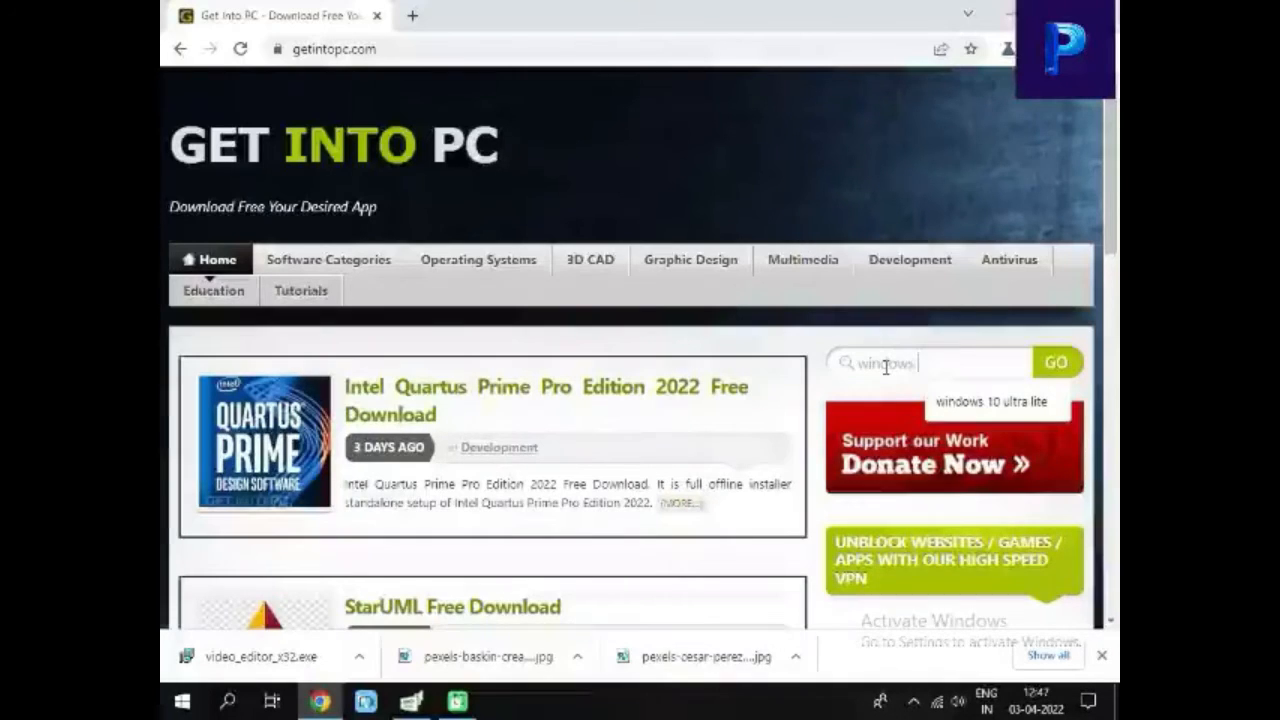
pyautogui.write(' 10 lite')
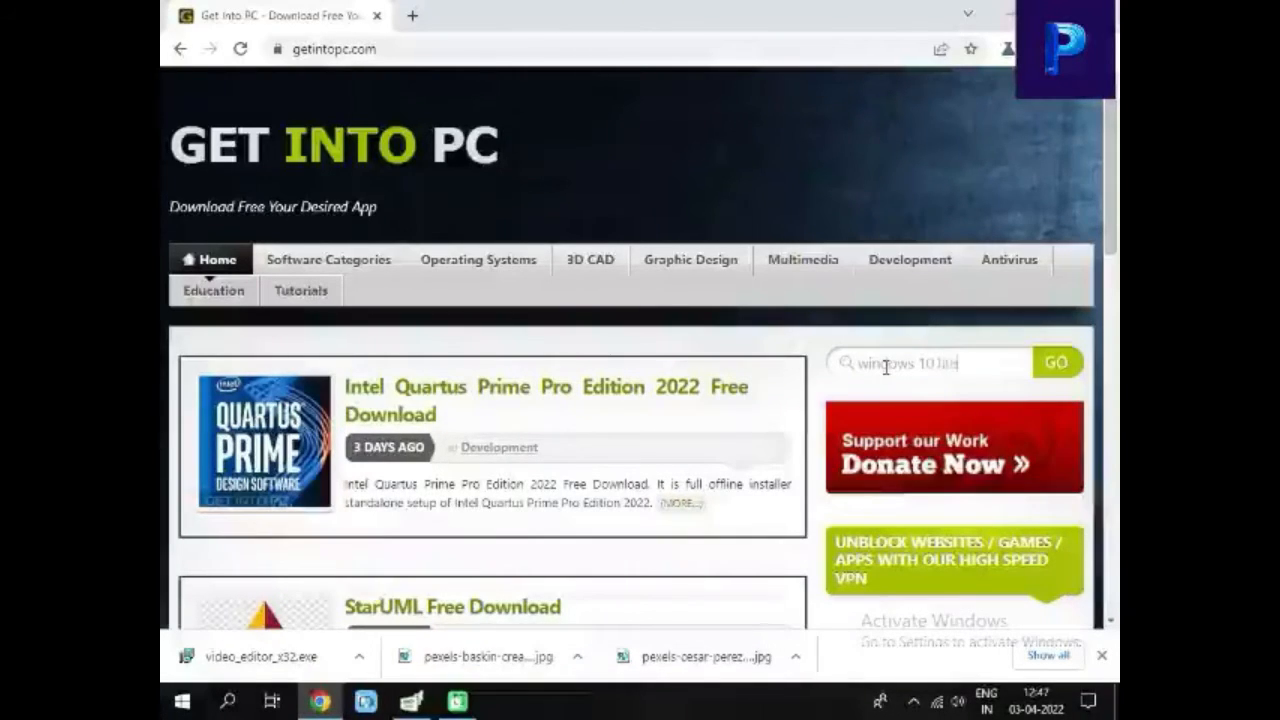
pyautogui.press('Return')
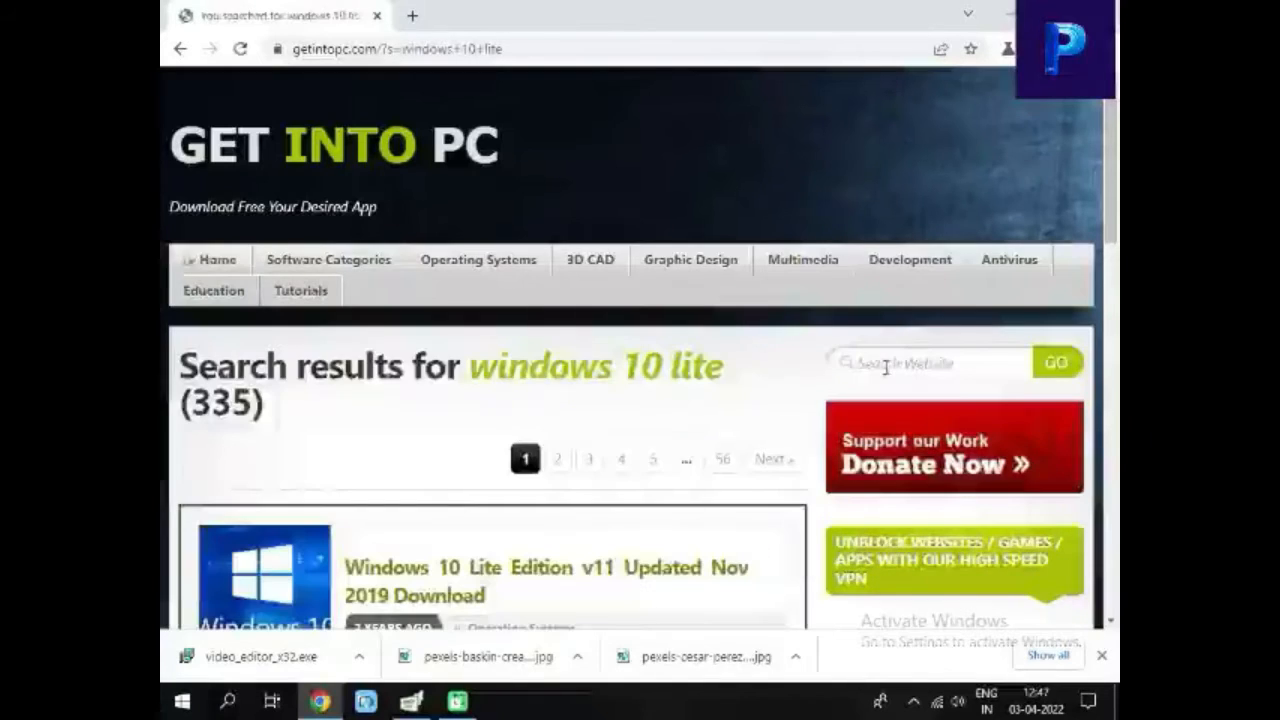
# Open the Windows 10 Lite Edition v11 Updated Nov 2019 page and go to its full setup download section
pyautogui.scroll(-1, 600, 535)
pyautogui.scroll(-1, 596, 542)
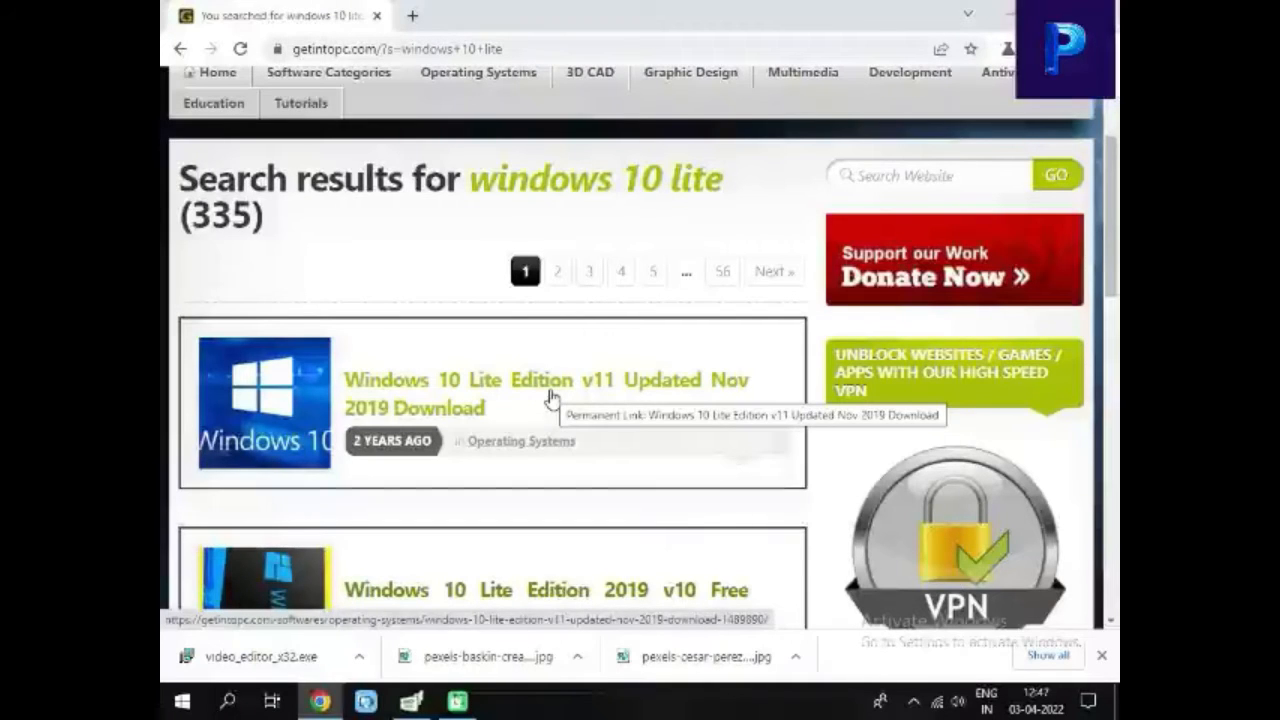
pyautogui.click(549, 397)
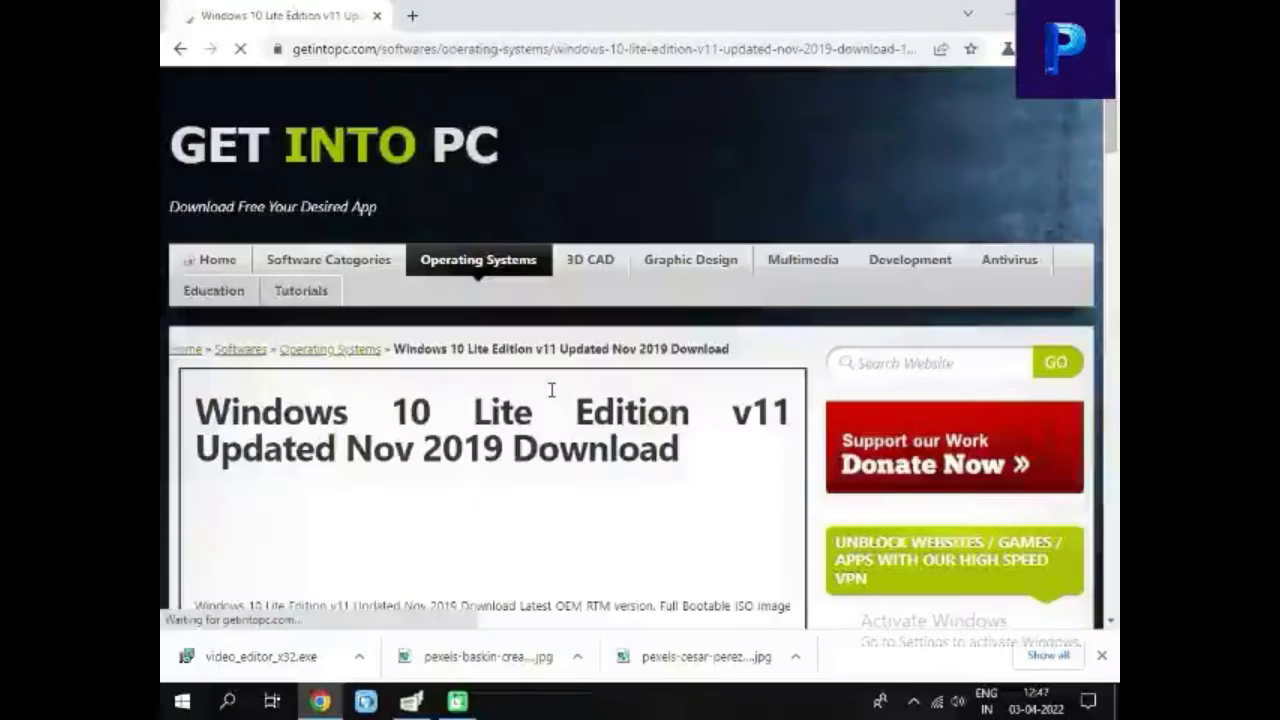
pyautogui.scroll(-8, 572, 421)
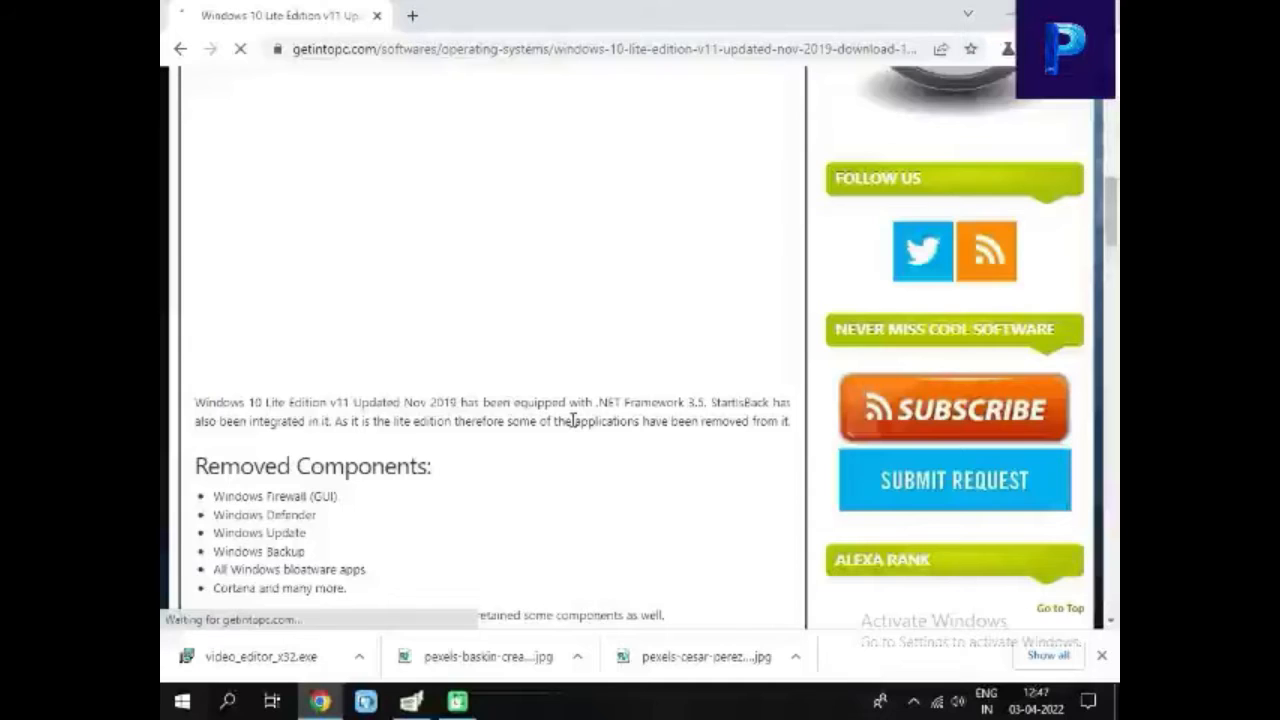
pyautogui.scroll(-8, 572, 421)
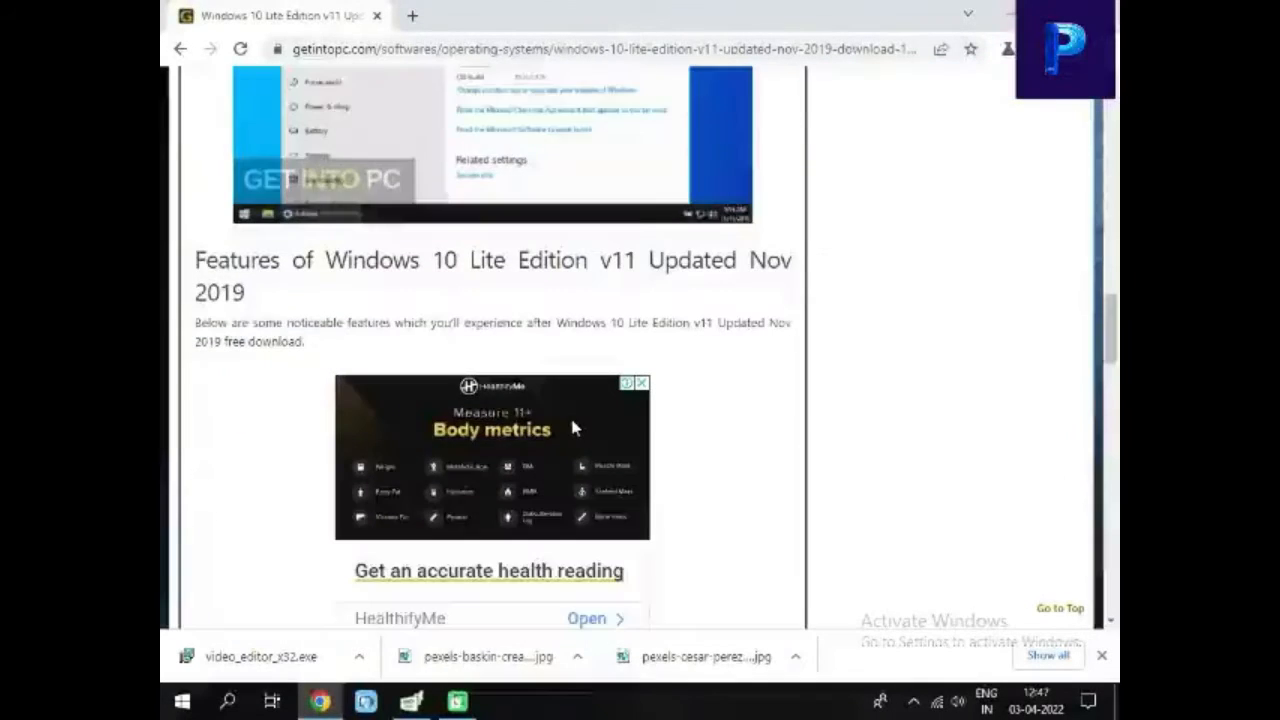
pyautogui.scroll(-8, 572, 428)
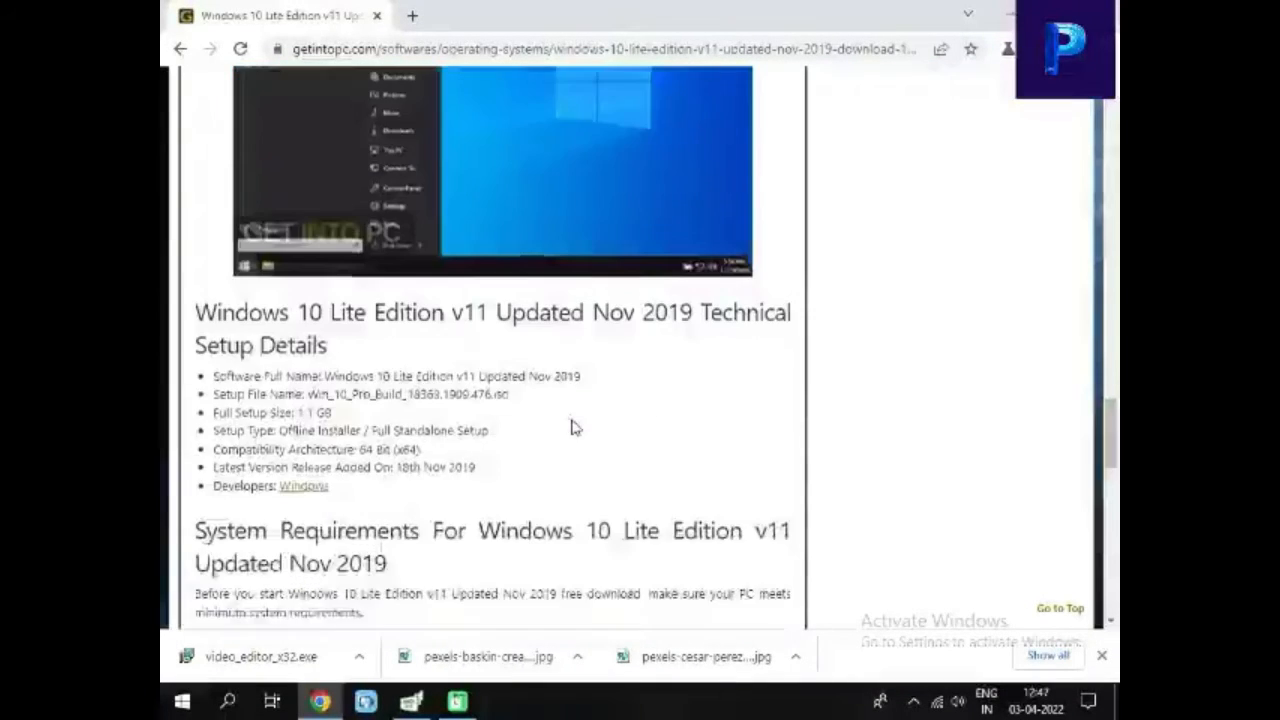
pyautogui.scroll(-5, 572, 428)
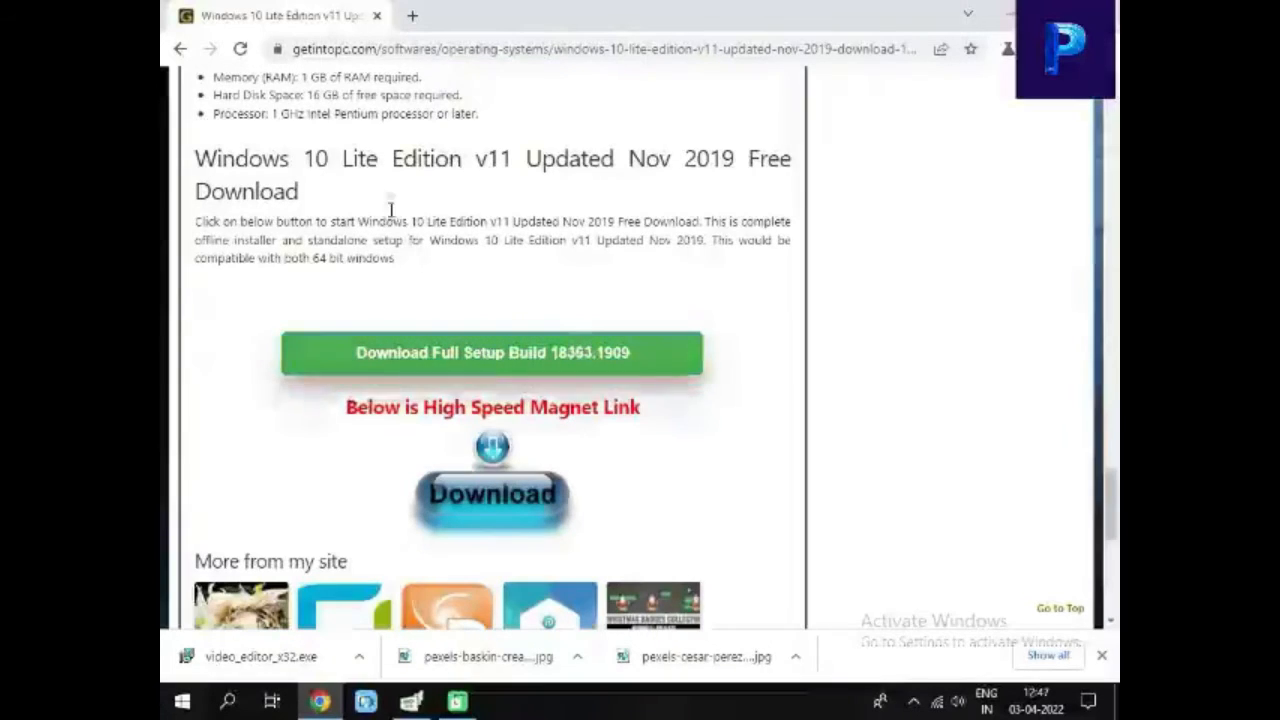
# Search Google for rufus in a new tab replacing the current one, and open the rufus.ie site to browse its page
pyautogui.click(413, 16)
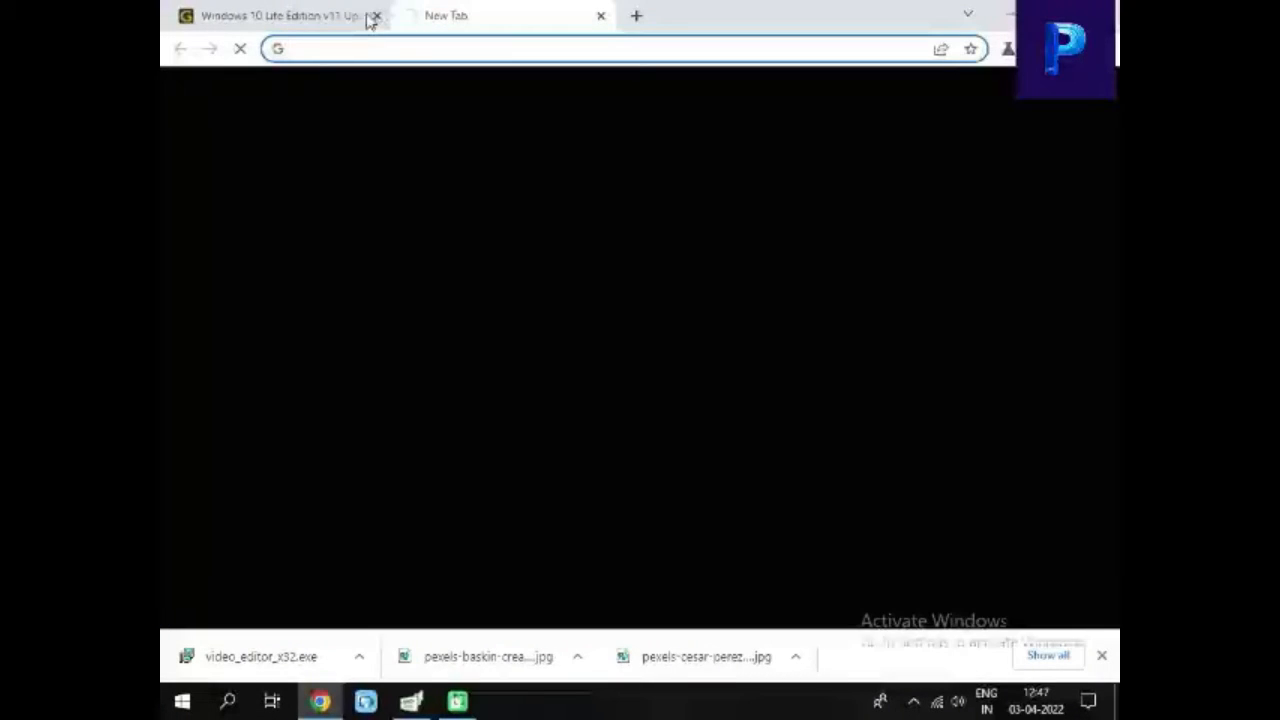
pyautogui.click(375, 17)
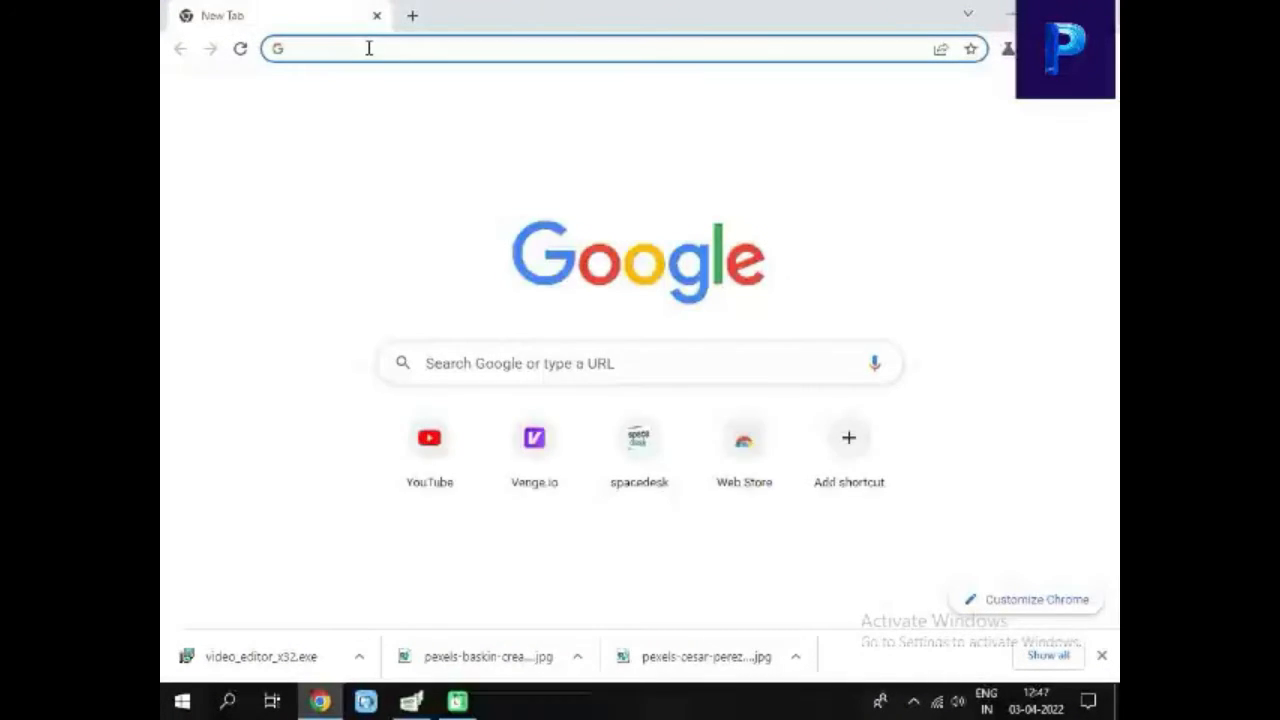
pyautogui.write('rufus')
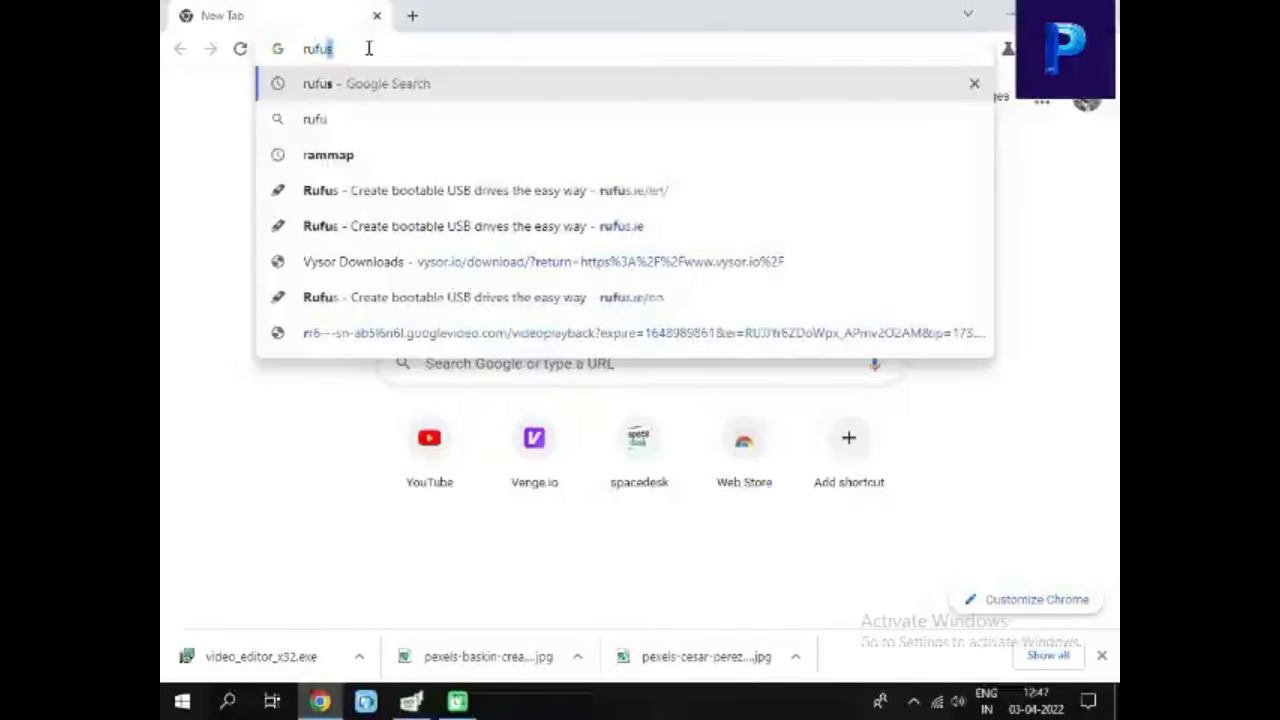
pyautogui.press('Return')
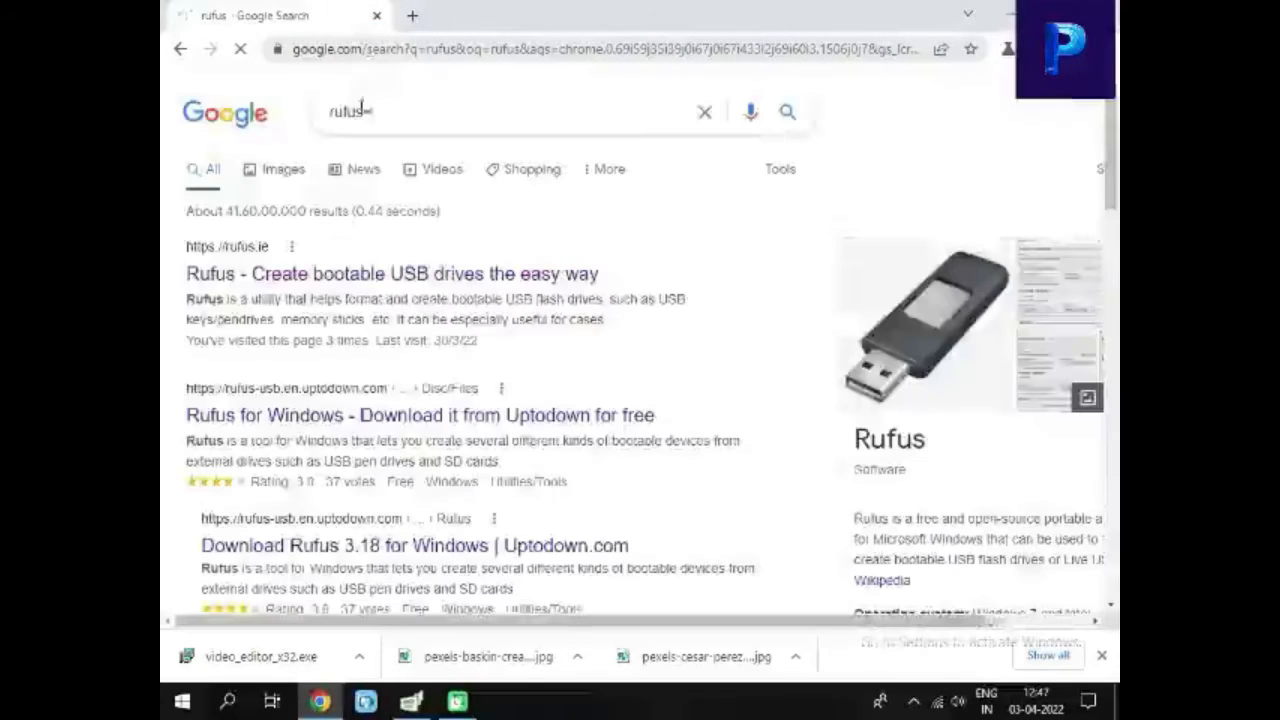
pyautogui.click(350, 285)
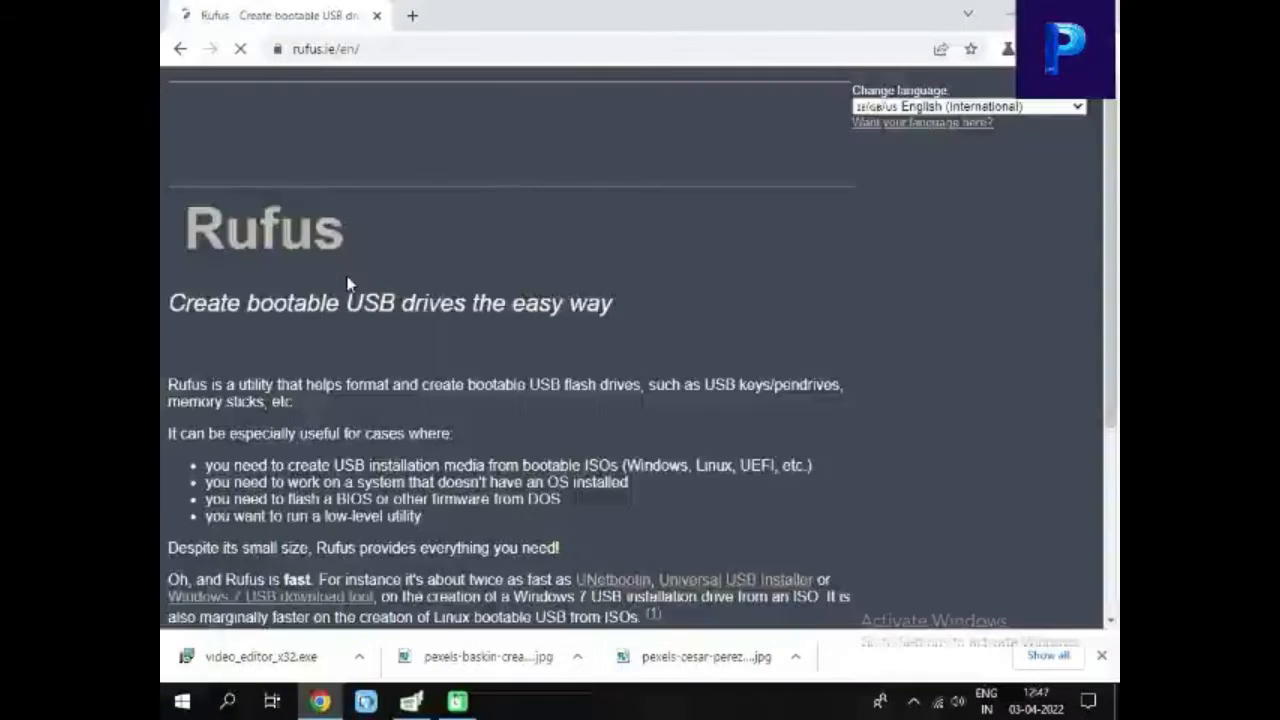
pyautogui.scroll(-3, 350, 285)
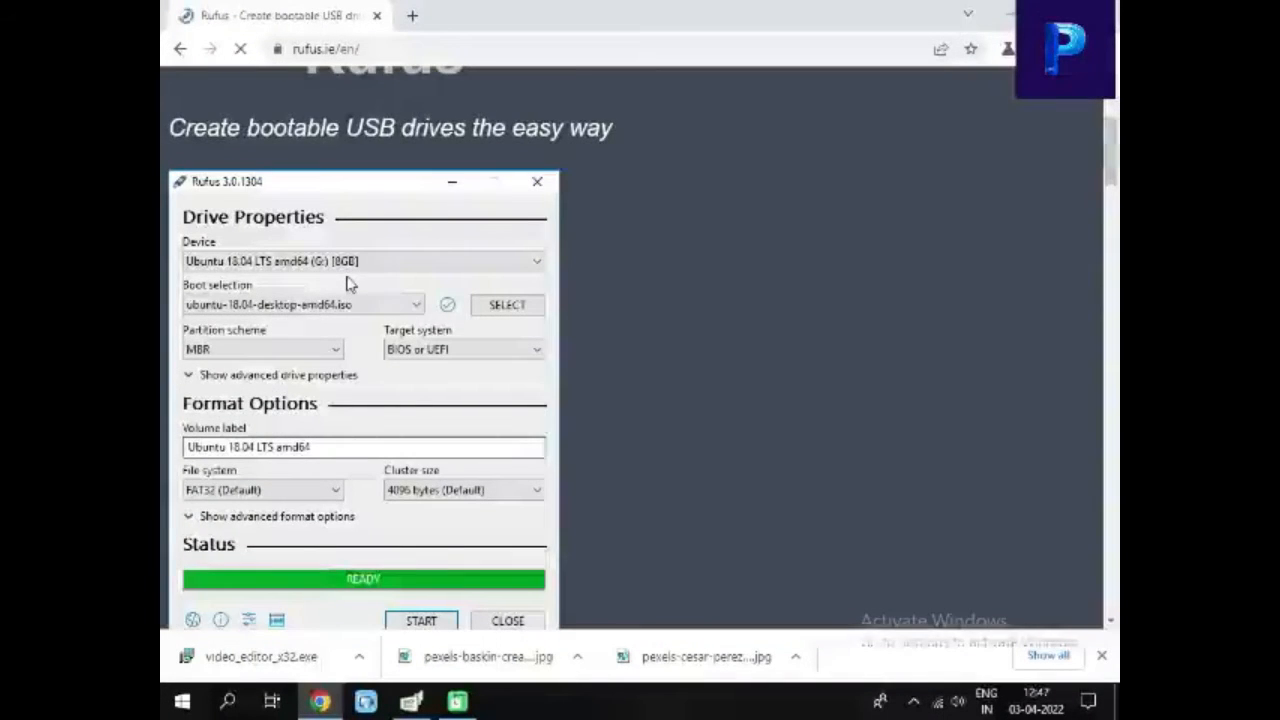
pyautogui.scroll(-5, 350, 285)
pyautogui.scroll(-2, 350, 285)
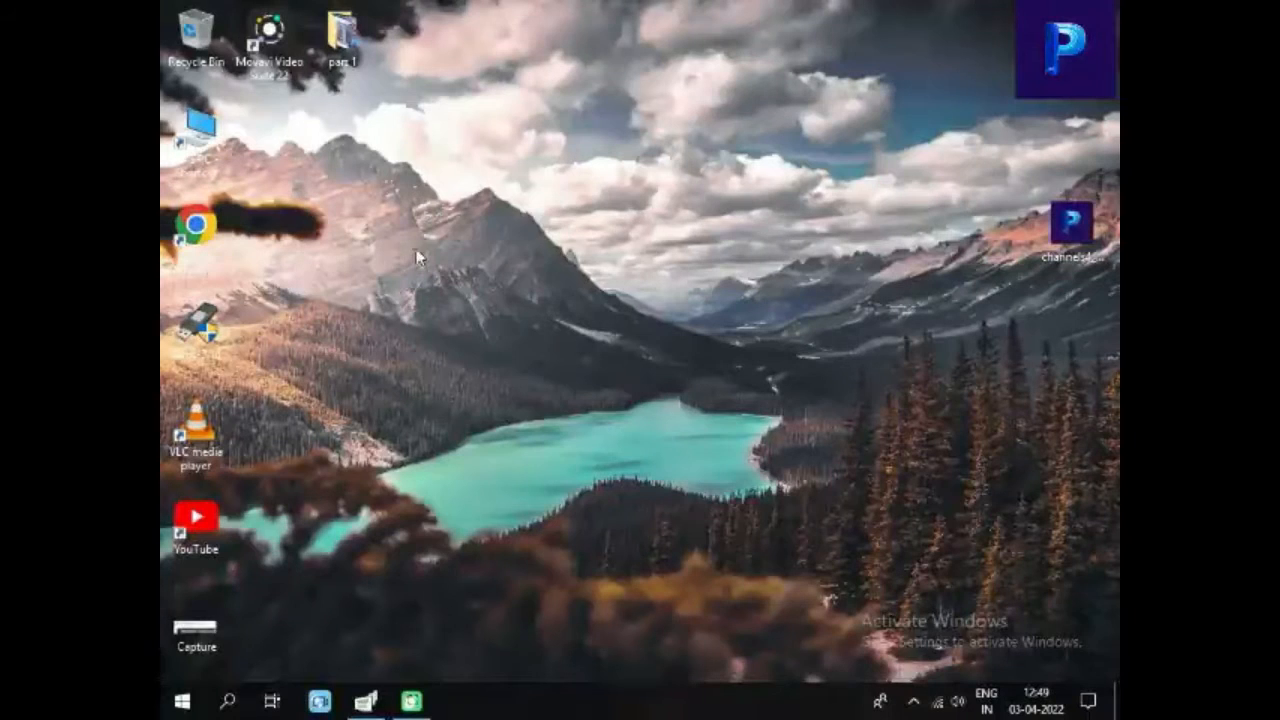
pyautogui.rightClick(489, 228)
pyautogui.click(551, 278)
pyautogui.rightClick(533, 255)
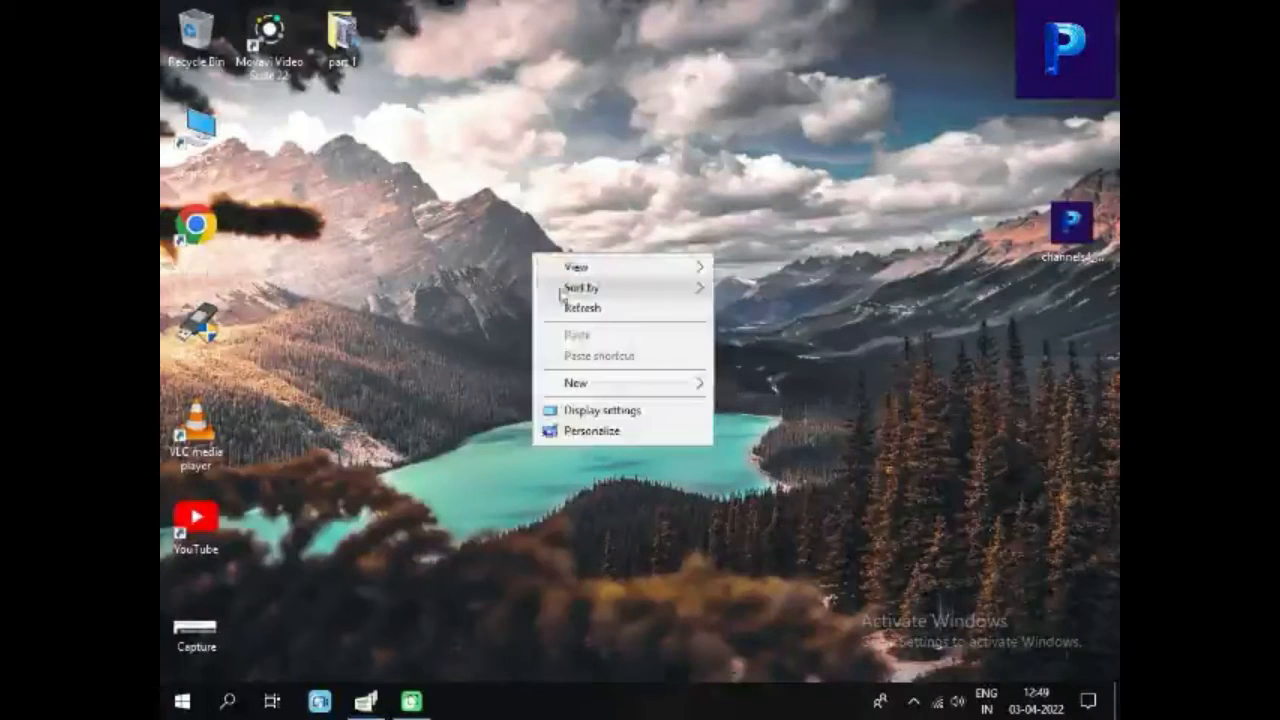
pyautogui.click(578, 308)
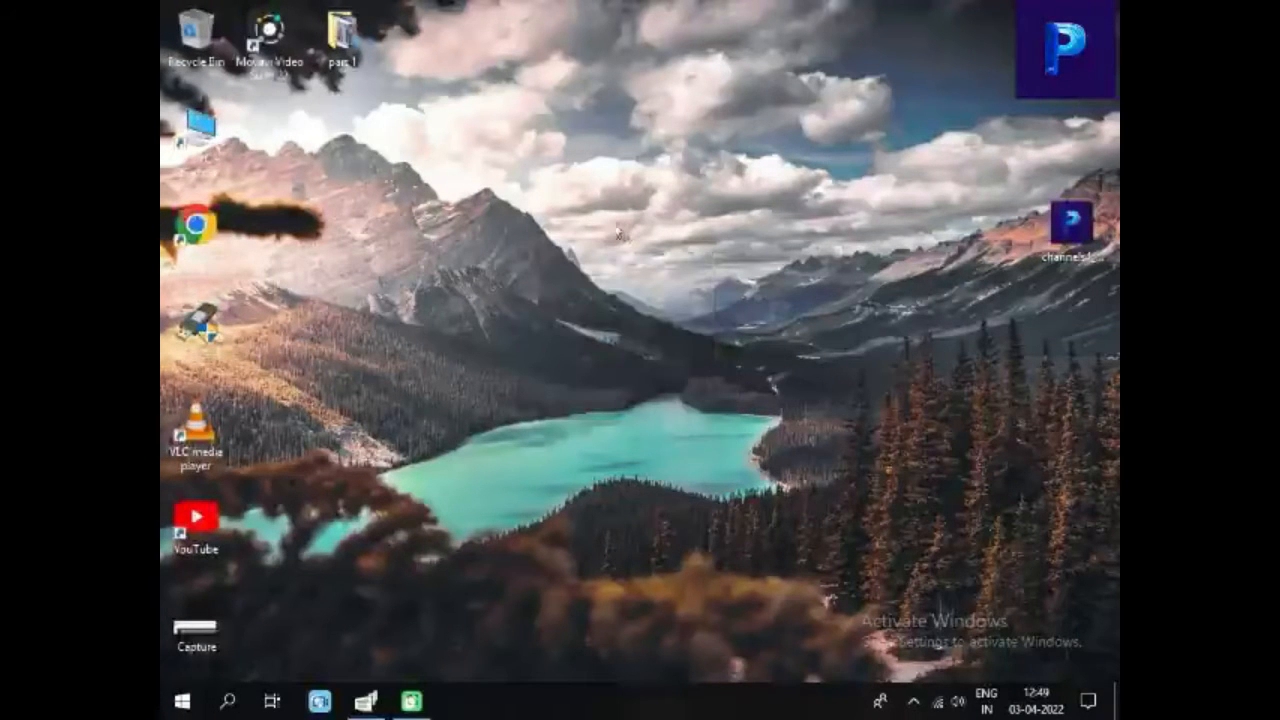
# Launch Rufus from the desktop, allow it to run, and choose the 64 GB USB drive (H:) as the device
pyautogui.doubleClick(200, 325)
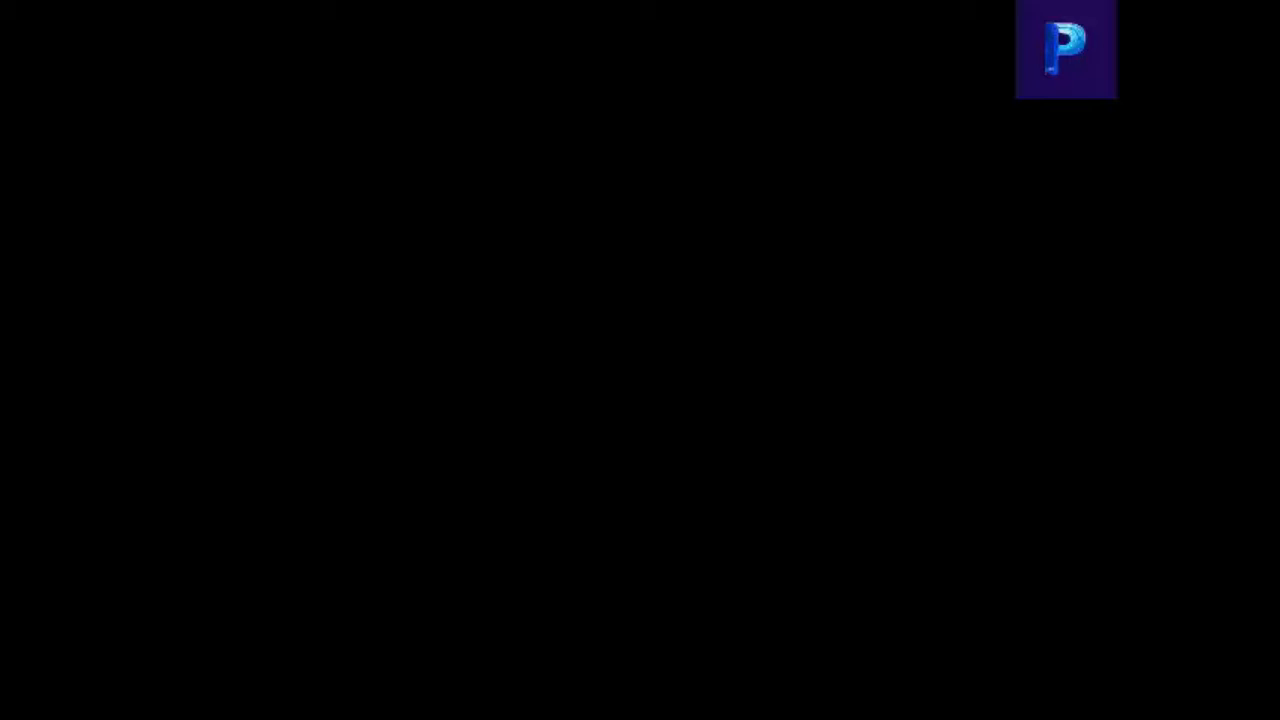
pyautogui.click(573, 484)
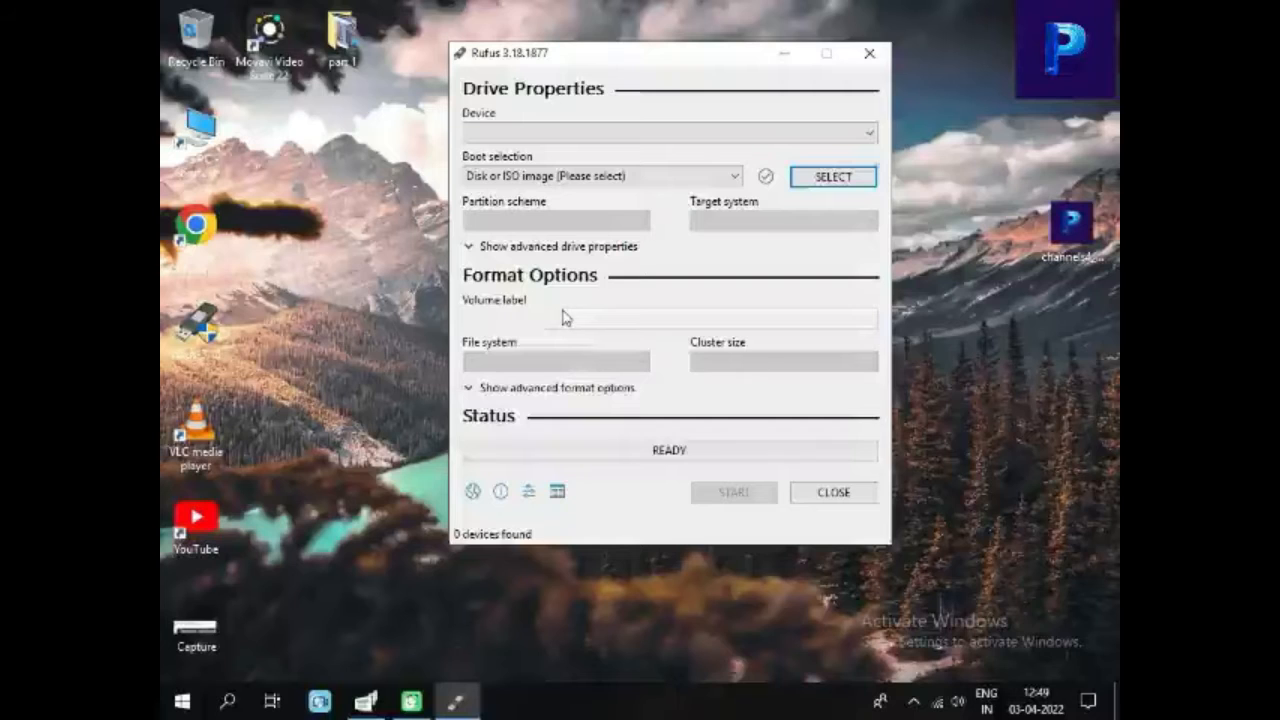
pyautogui.click(871, 133)
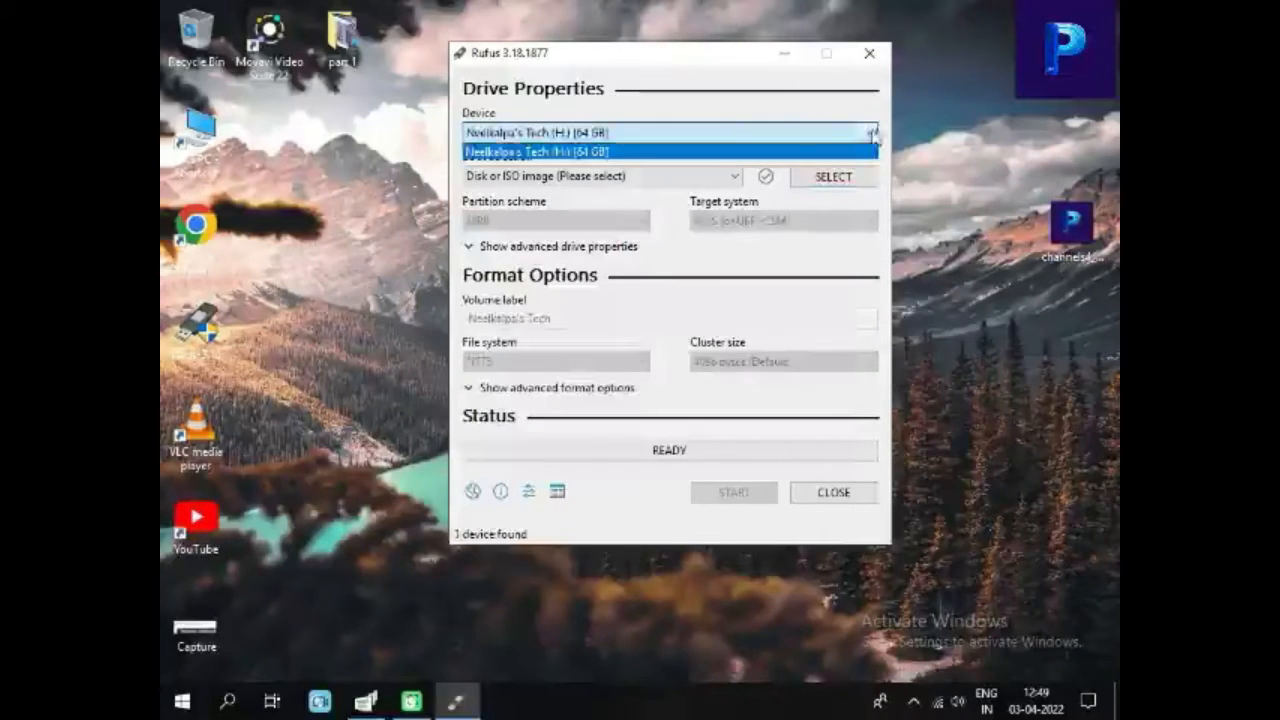
pyautogui.click(603, 148)
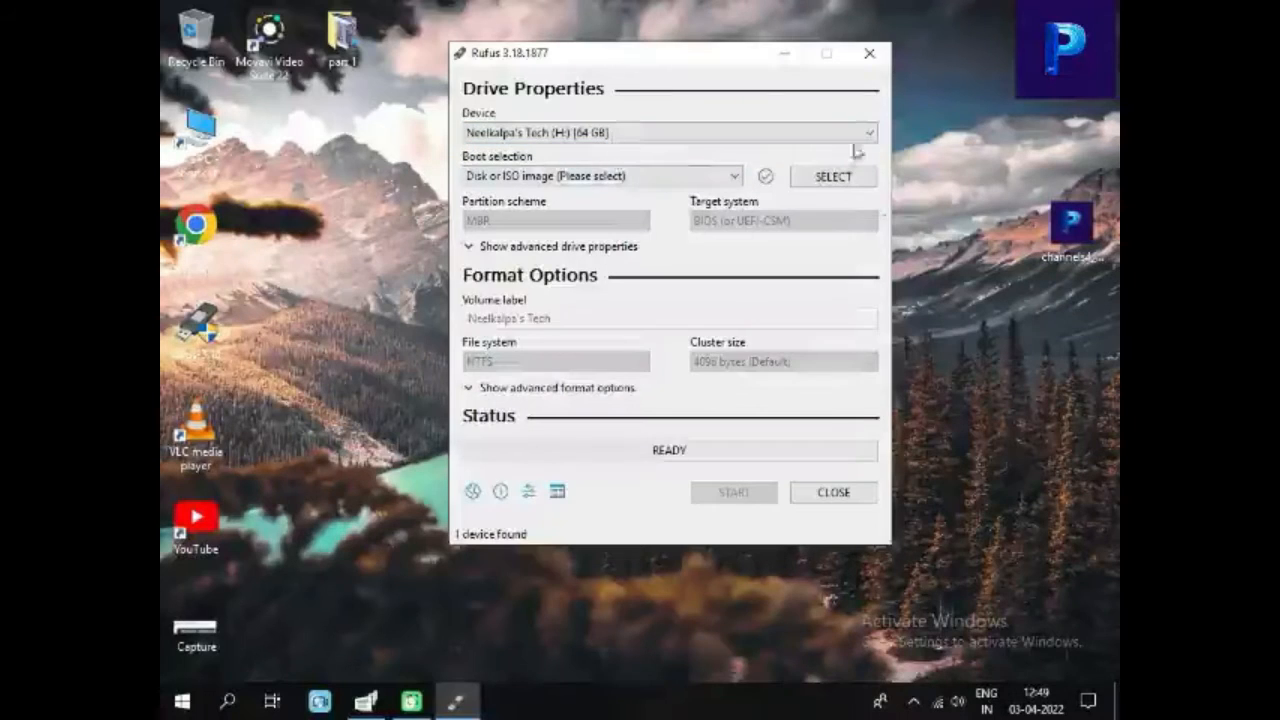
# Load the _Getintopc.com_Win_10_Pro_Build_18363.1909.476 (1).iso image from New Volume (F:) as the boot selection
pyautogui.click(832, 177)
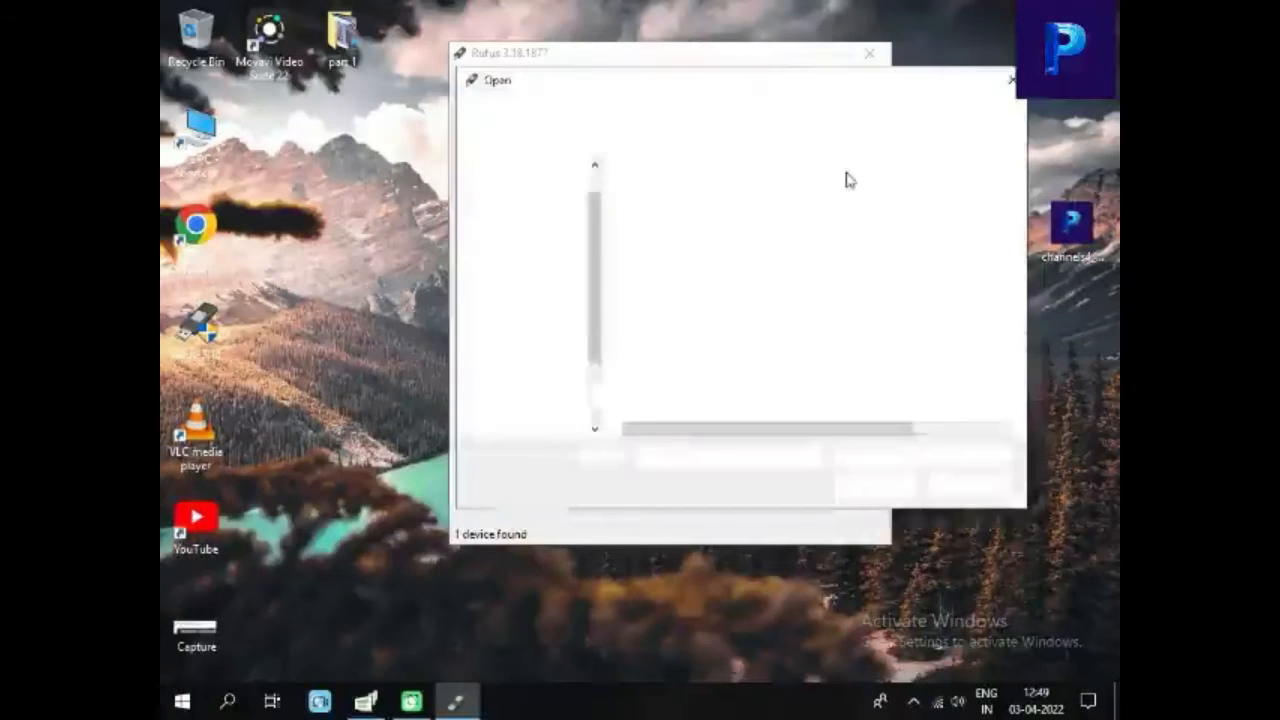
pyautogui.scroll(-2, 598, 370)
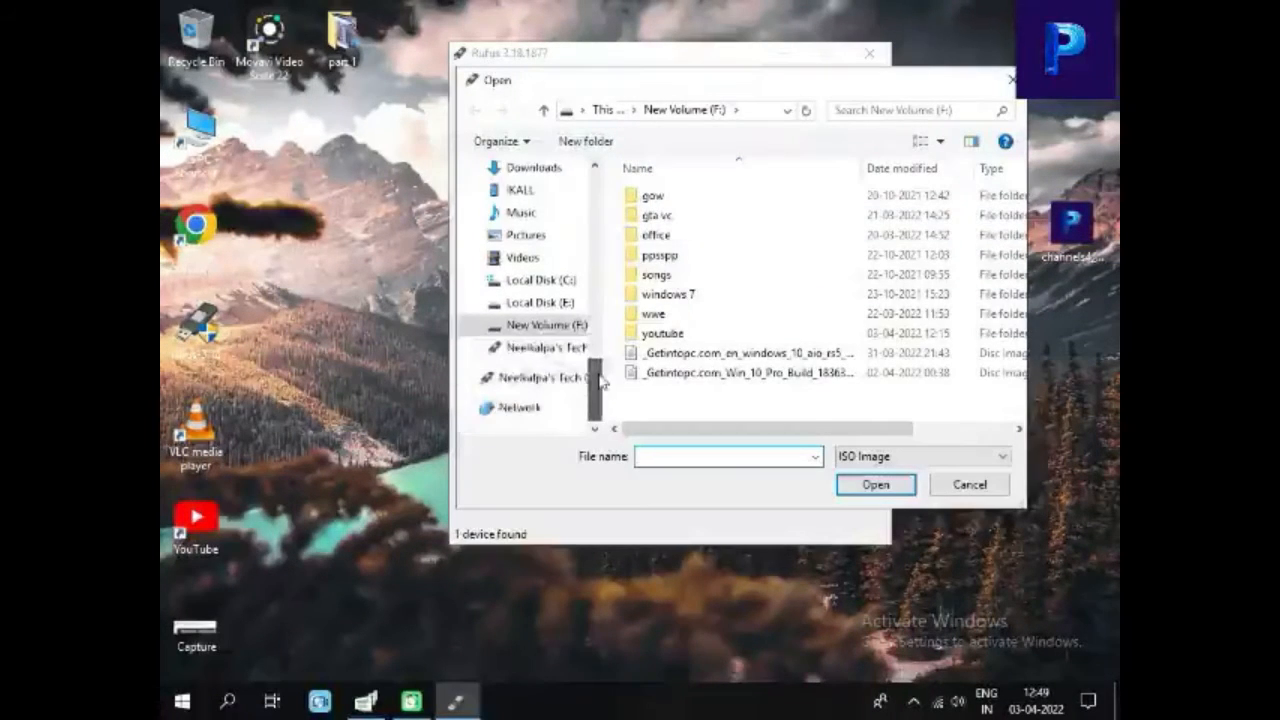
pyautogui.click(832, 381)
pyautogui.click(876, 491)
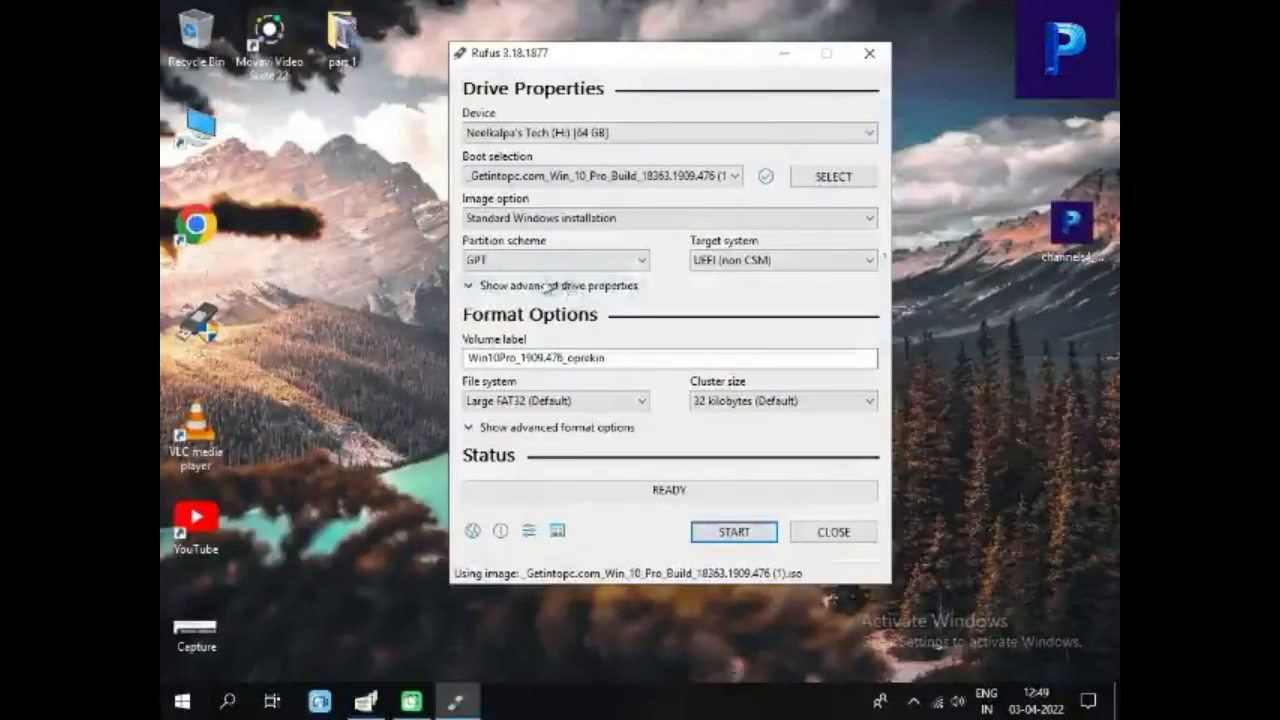
# Write the Windows image to the USB drive with the MBR partition scheme, accepting the data erasure, and close Rufus
pyautogui.click(597, 262)
pyautogui.click(593, 281)
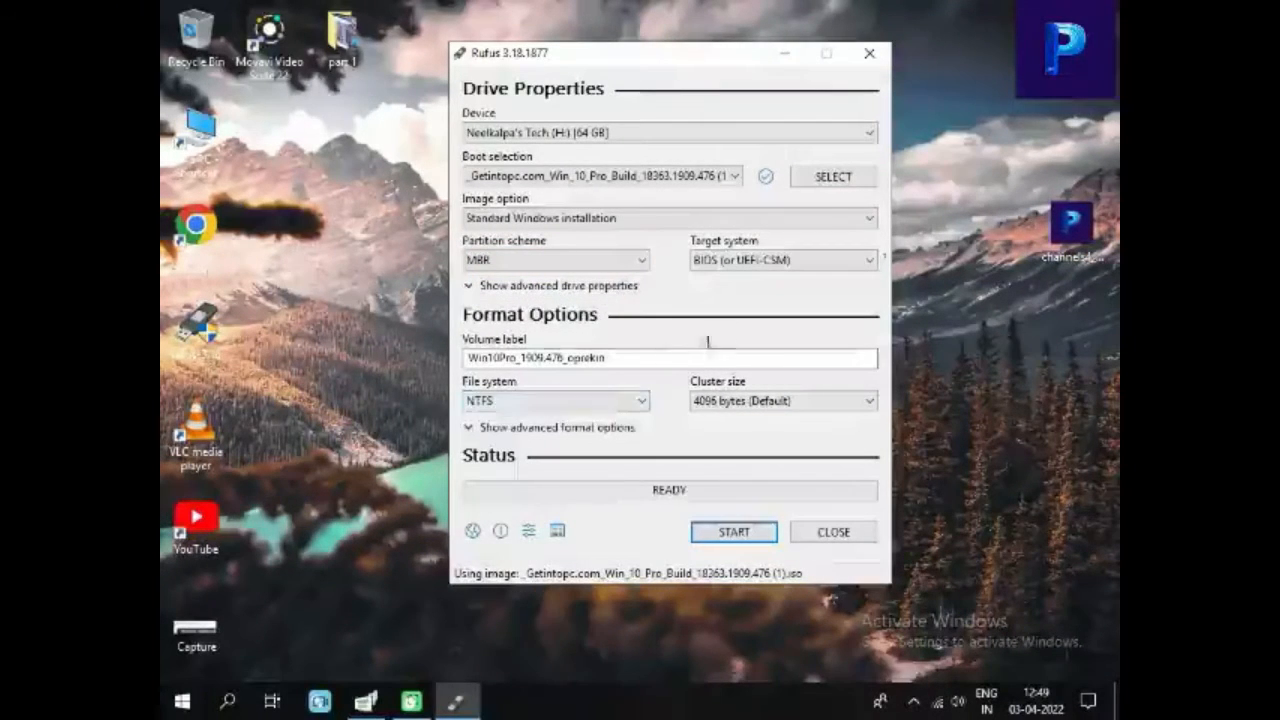
pyautogui.click(733, 533)
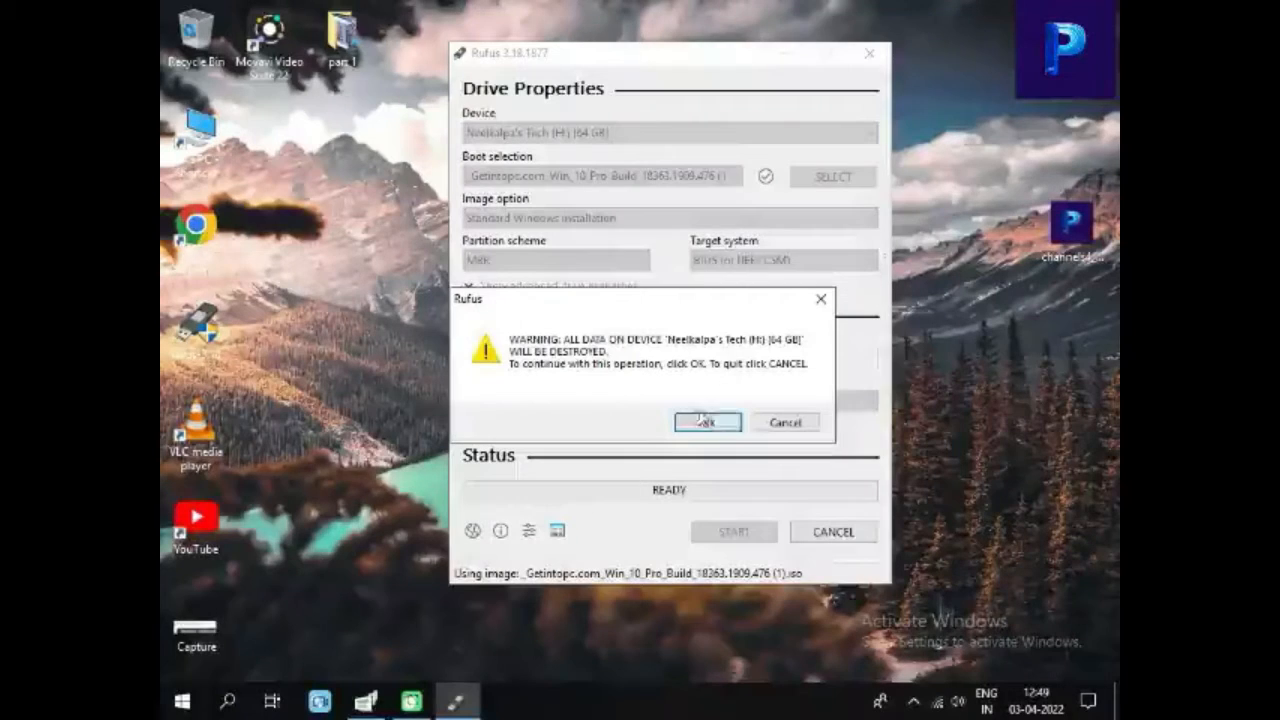
pyautogui.click(705, 423)
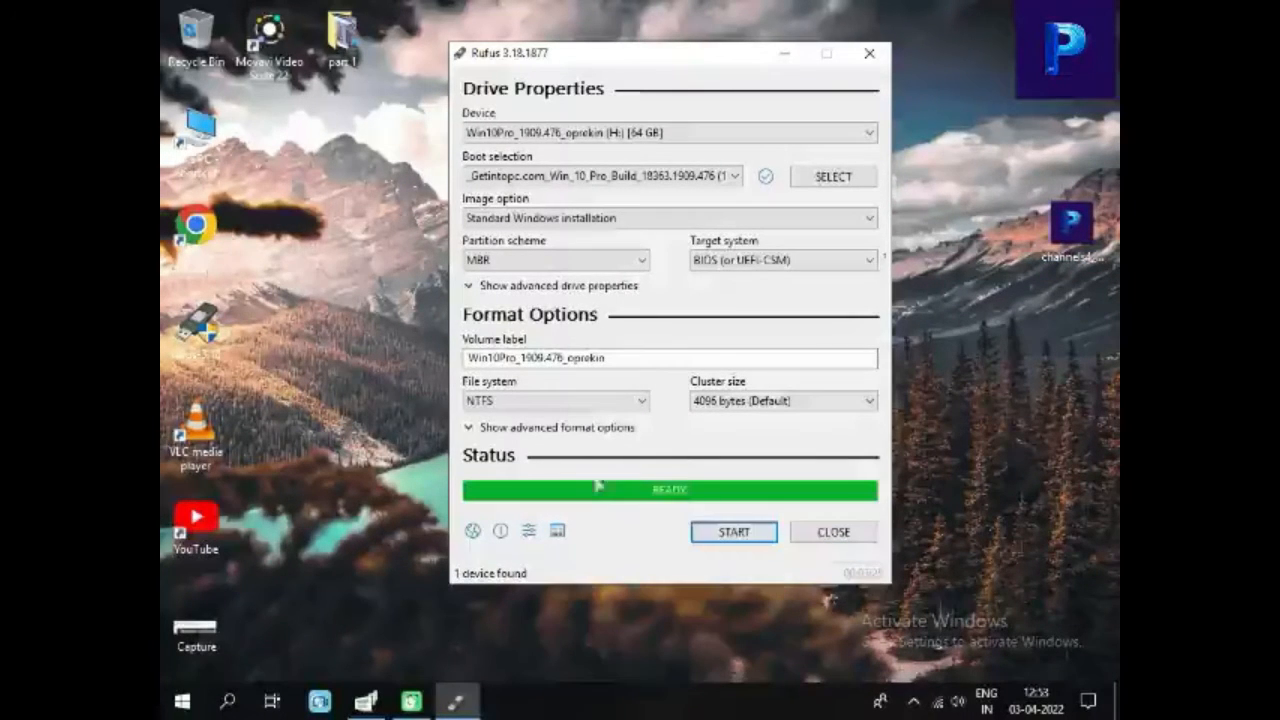
pyautogui.click(832, 533)
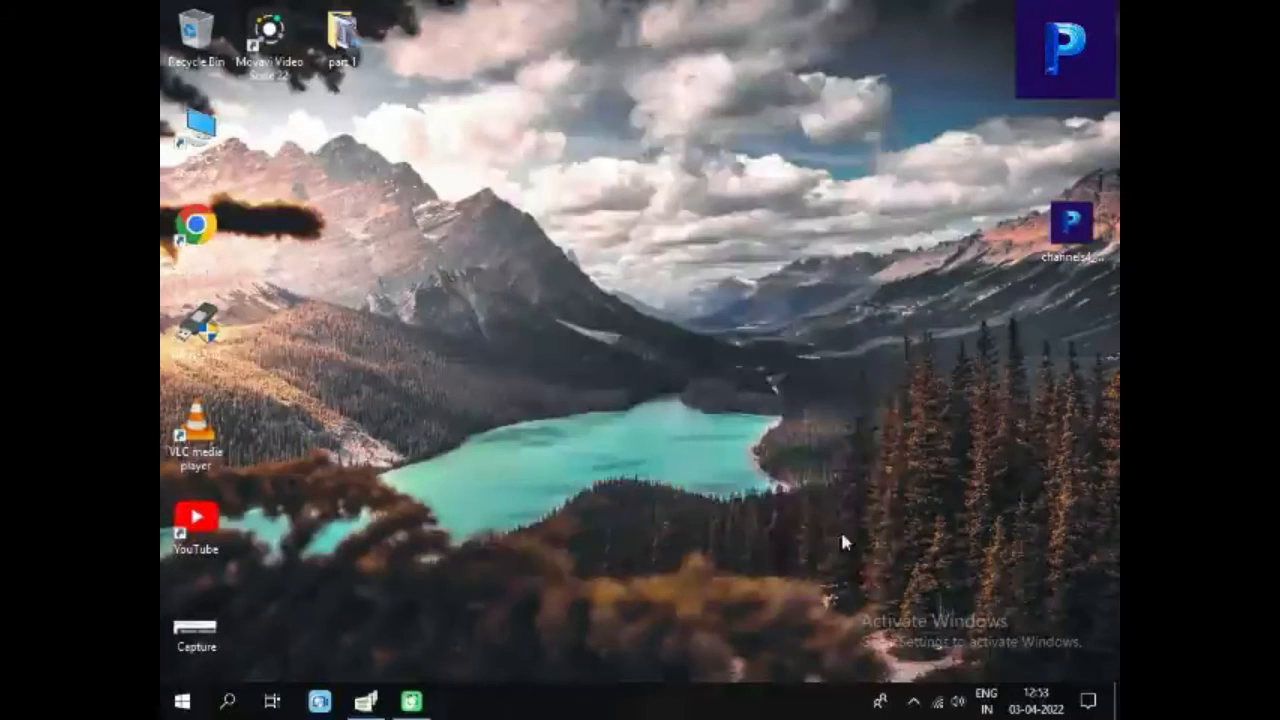
pyautogui.rightClick(607, 327)
pyautogui.click(668, 382)
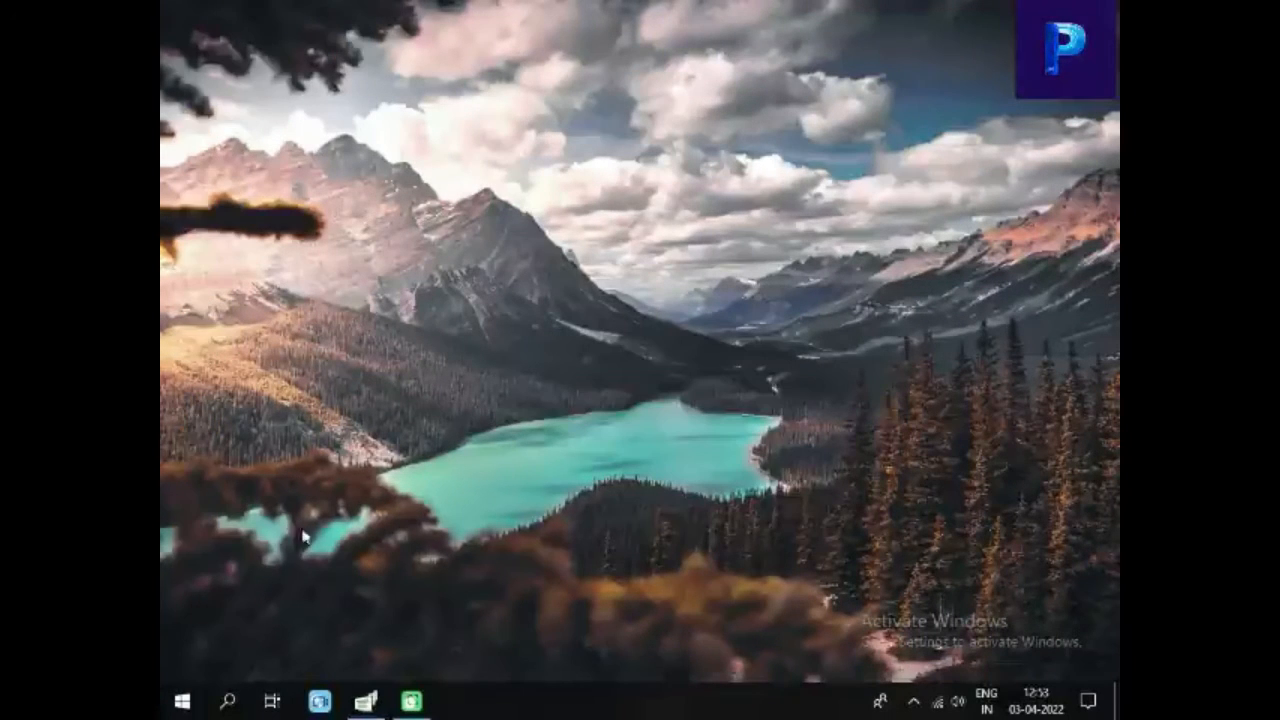
# Show the power choices that include Restart, and dismiss them without choosing one
pyautogui.click(178, 703)
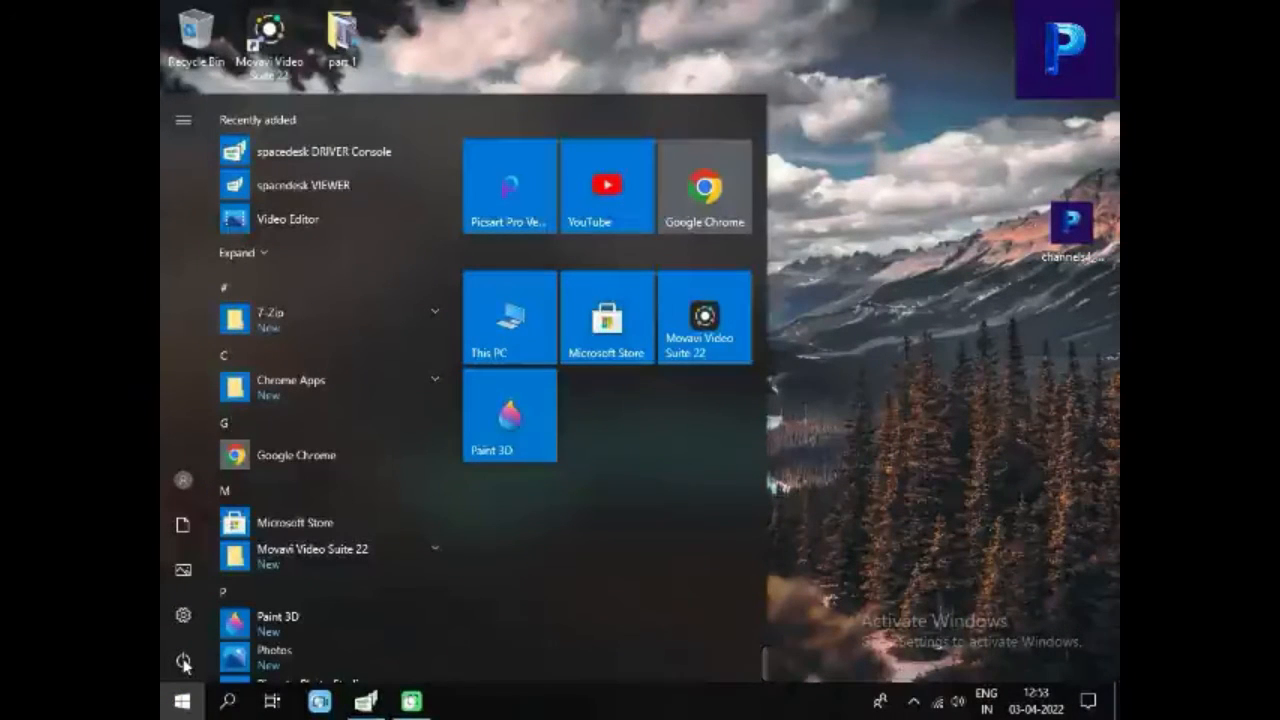
pyautogui.click(183, 662)
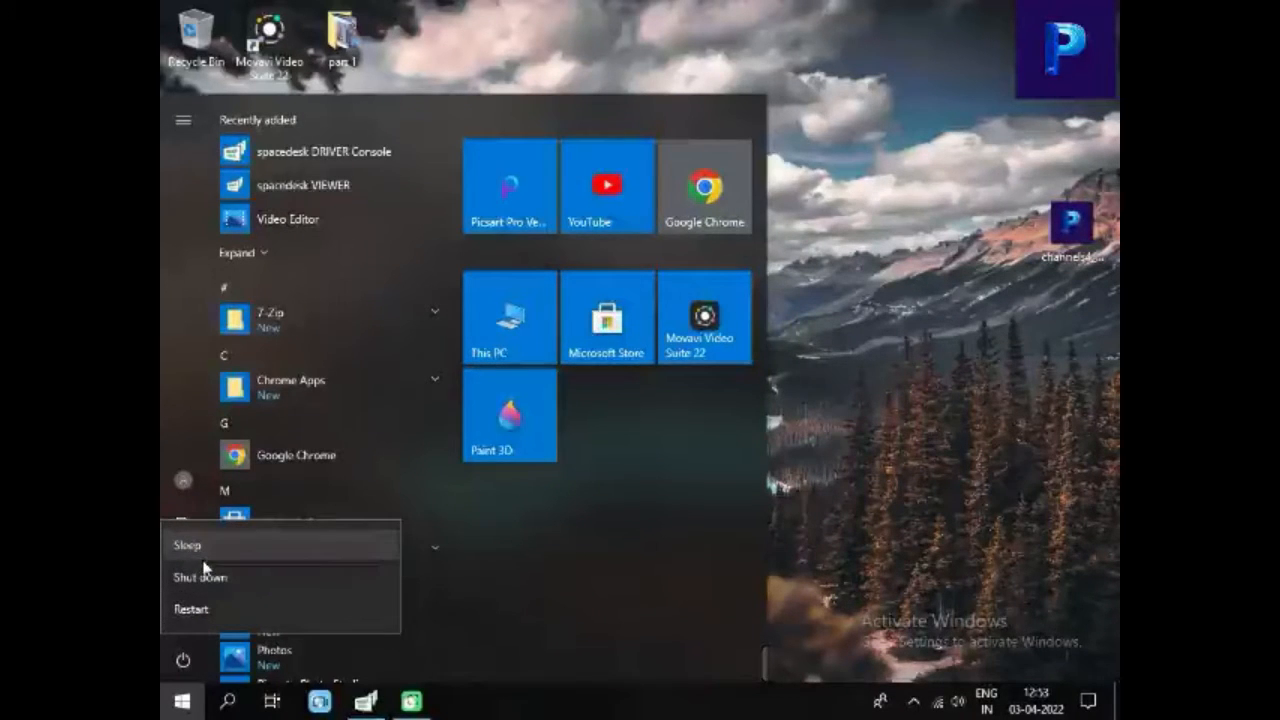
pyautogui.press('Escape')
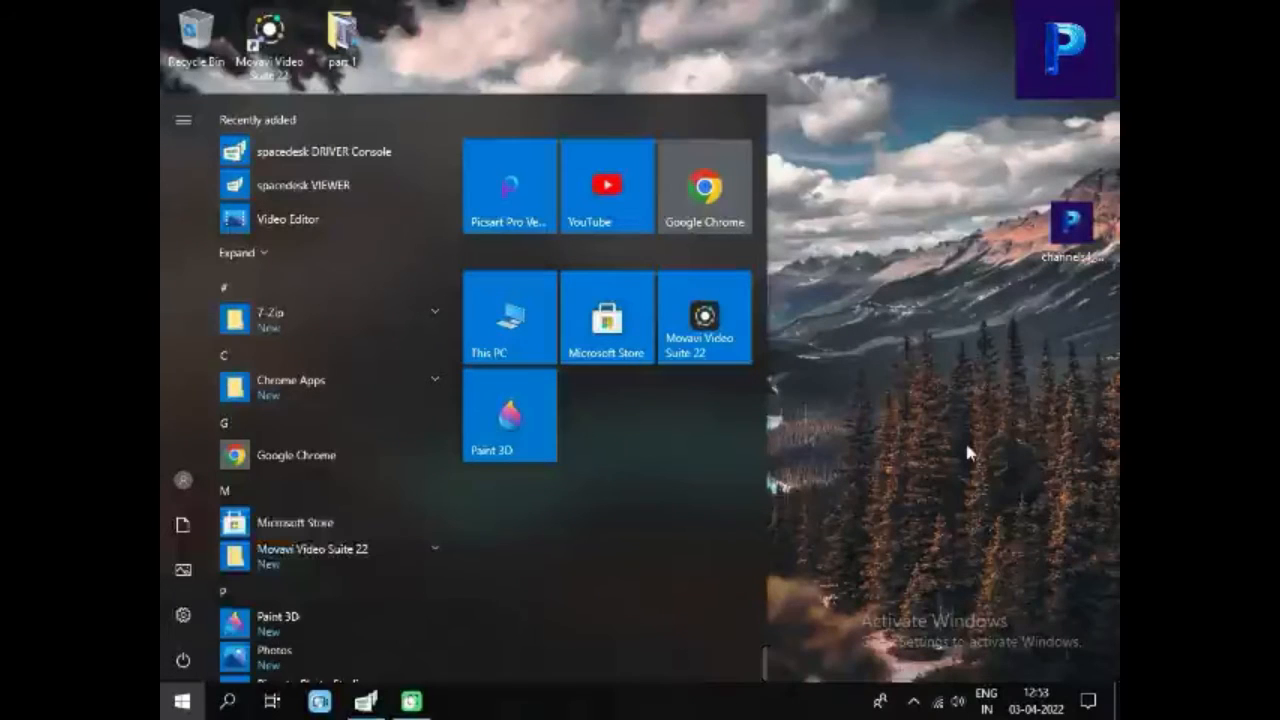
pyautogui.press('Escape')
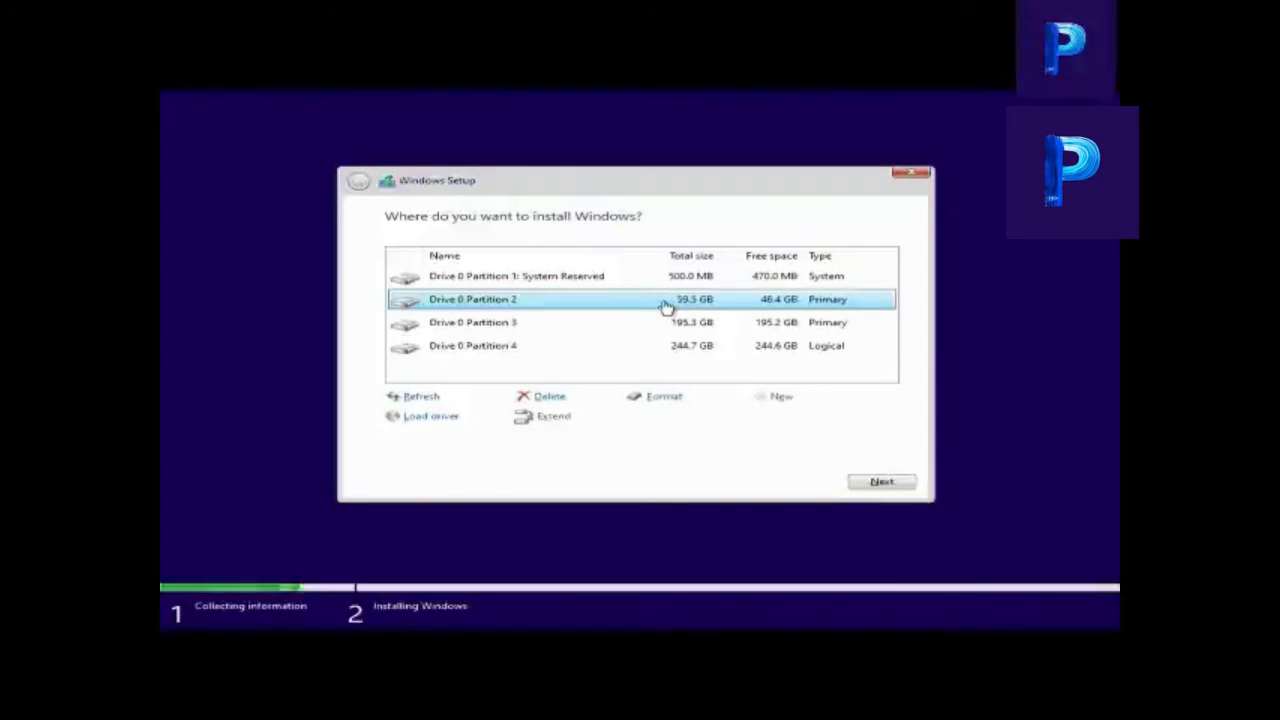
# Format Drive 0 Partition 2 and the System Reserved Partition 1, accepting the loss of their data
pyautogui.click(663, 397)
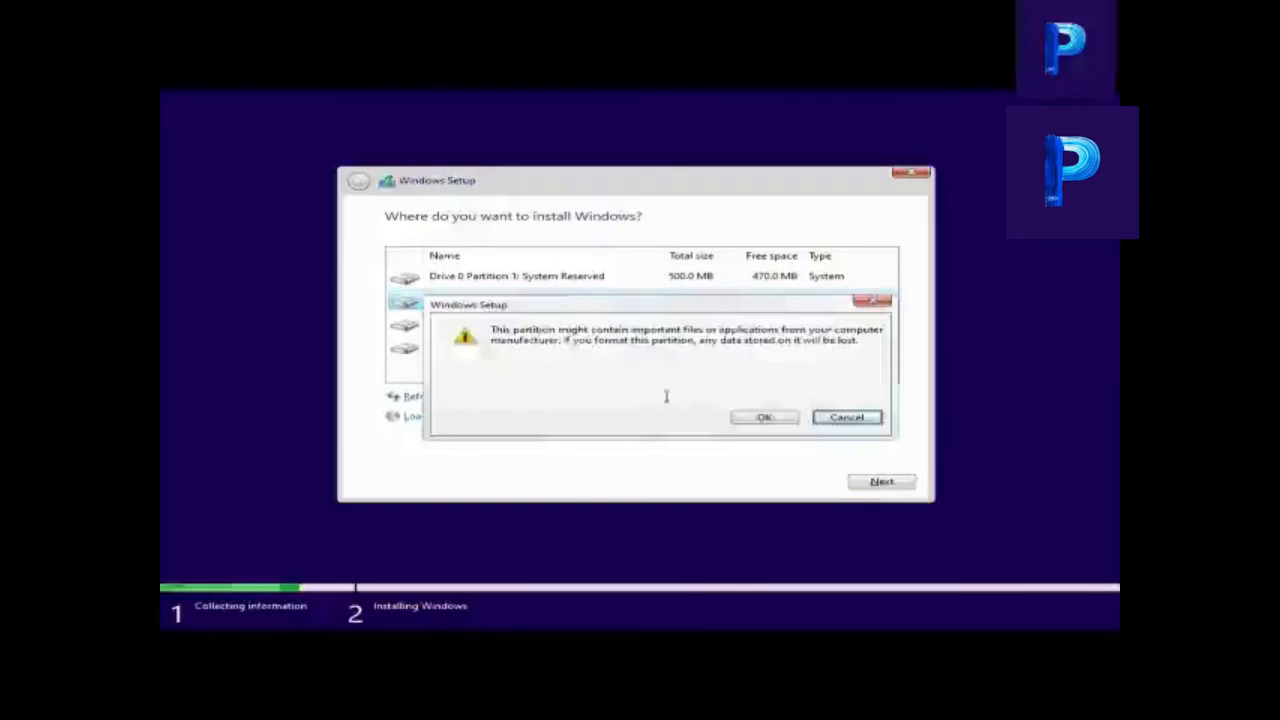
pyautogui.click(746, 415)
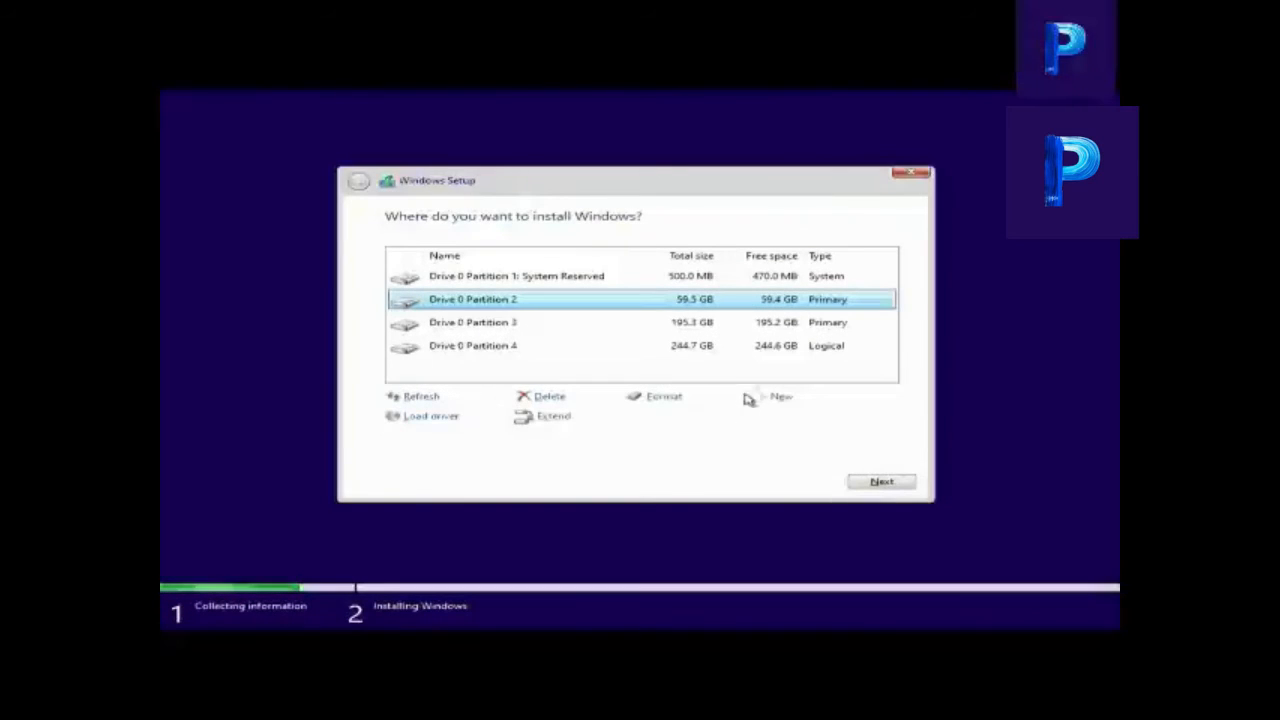
pyautogui.click(667, 396)
pyautogui.click(754, 418)
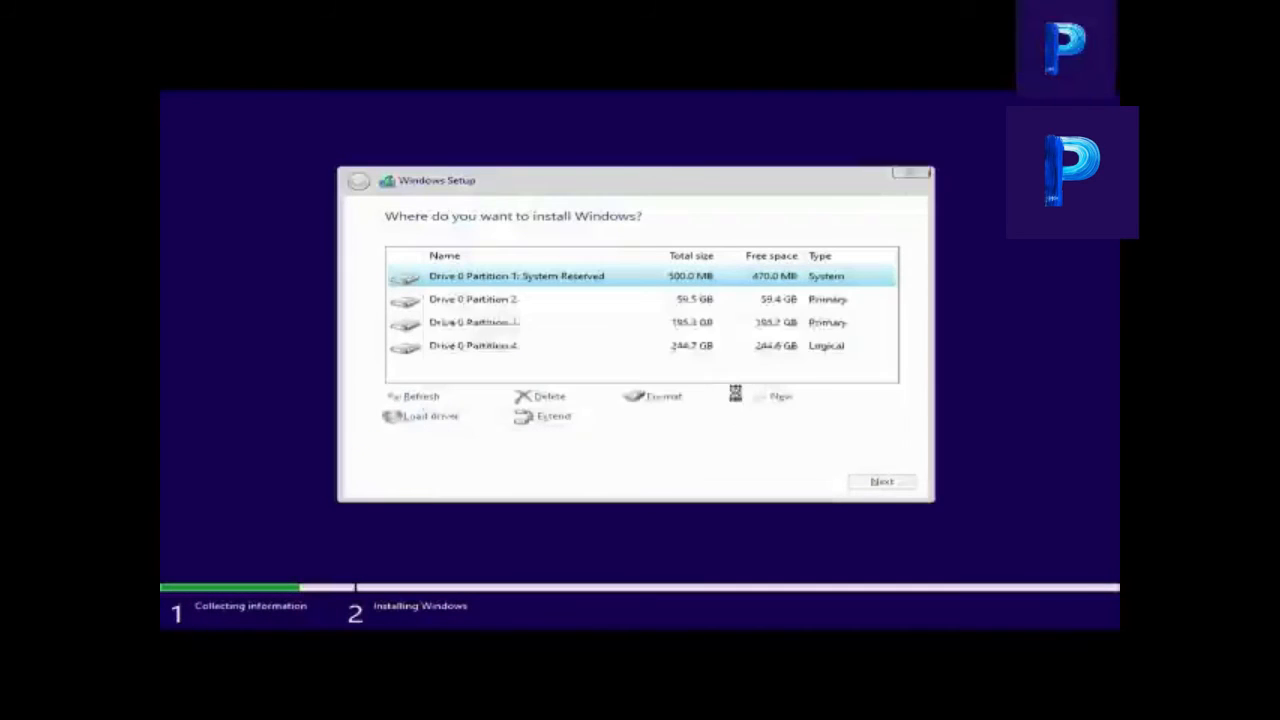
# Format Drive 0 Partitions 3 and 4, accepting the data loss, and start installing Windows on Drive 0 Partition 2
pyautogui.click(706, 328)
pyautogui.click(662, 396)
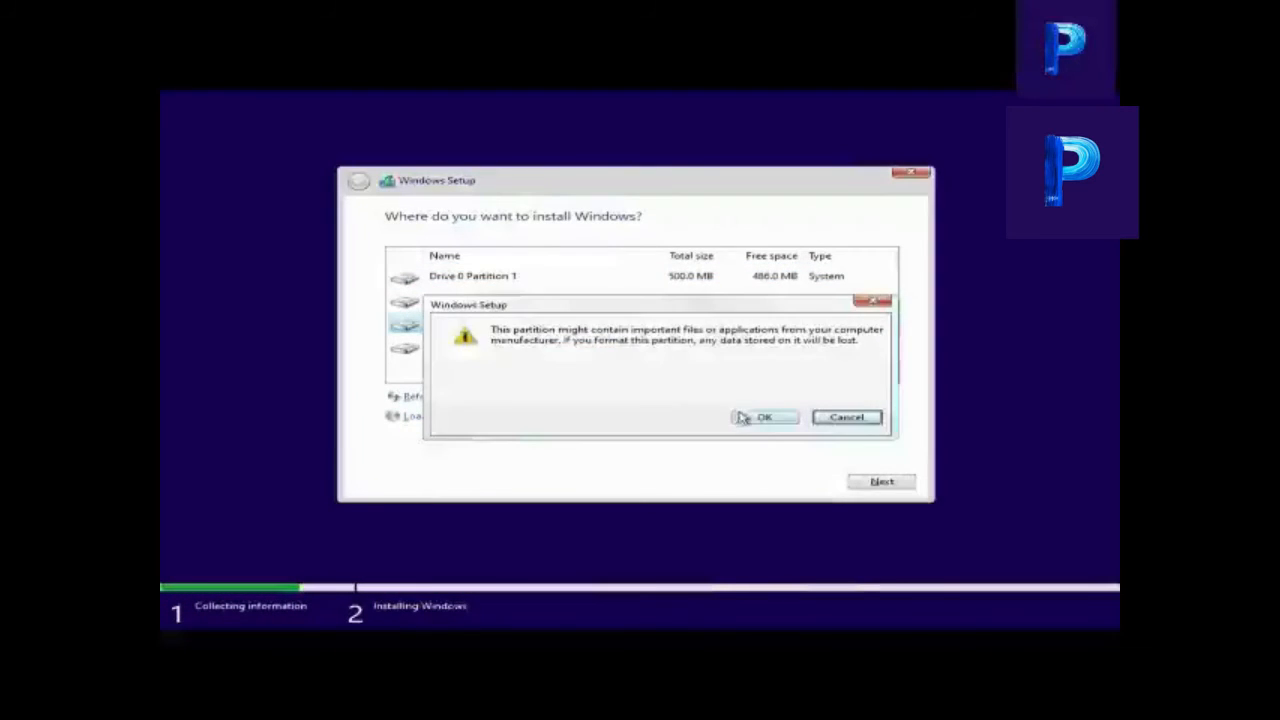
pyautogui.click(752, 417)
pyautogui.click(726, 348)
pyautogui.click(690, 398)
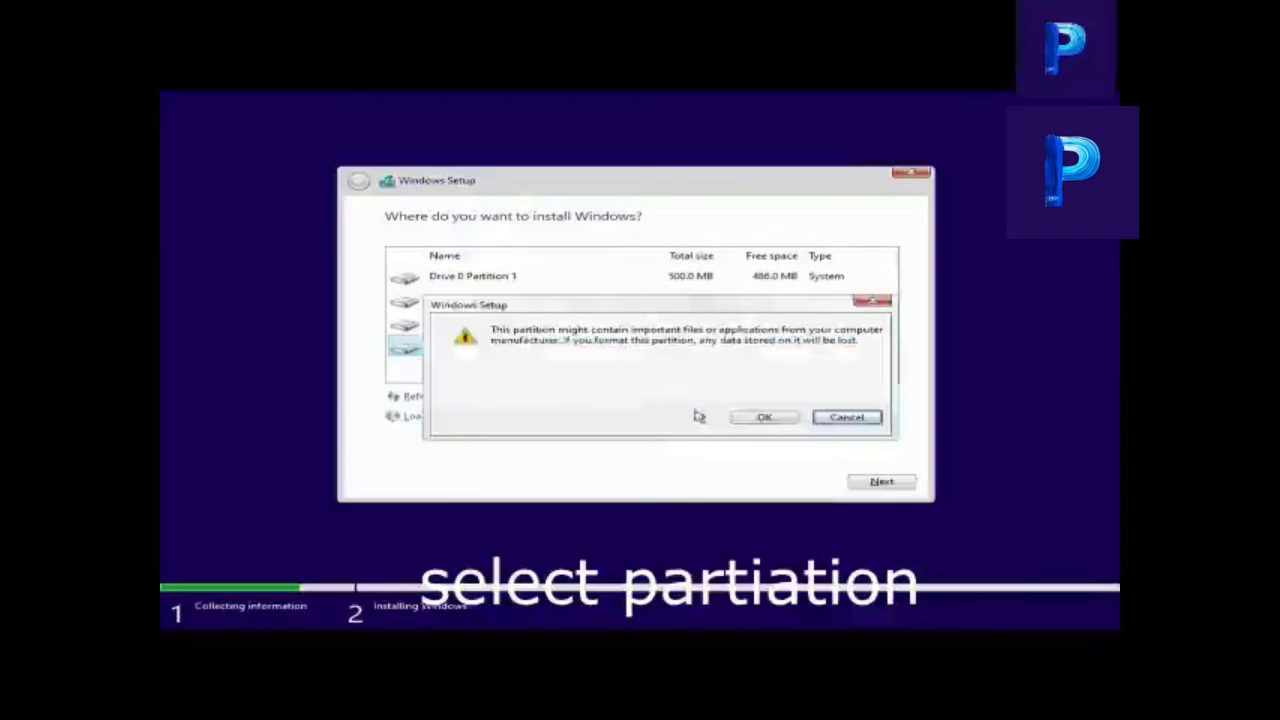
pyautogui.click(749, 417)
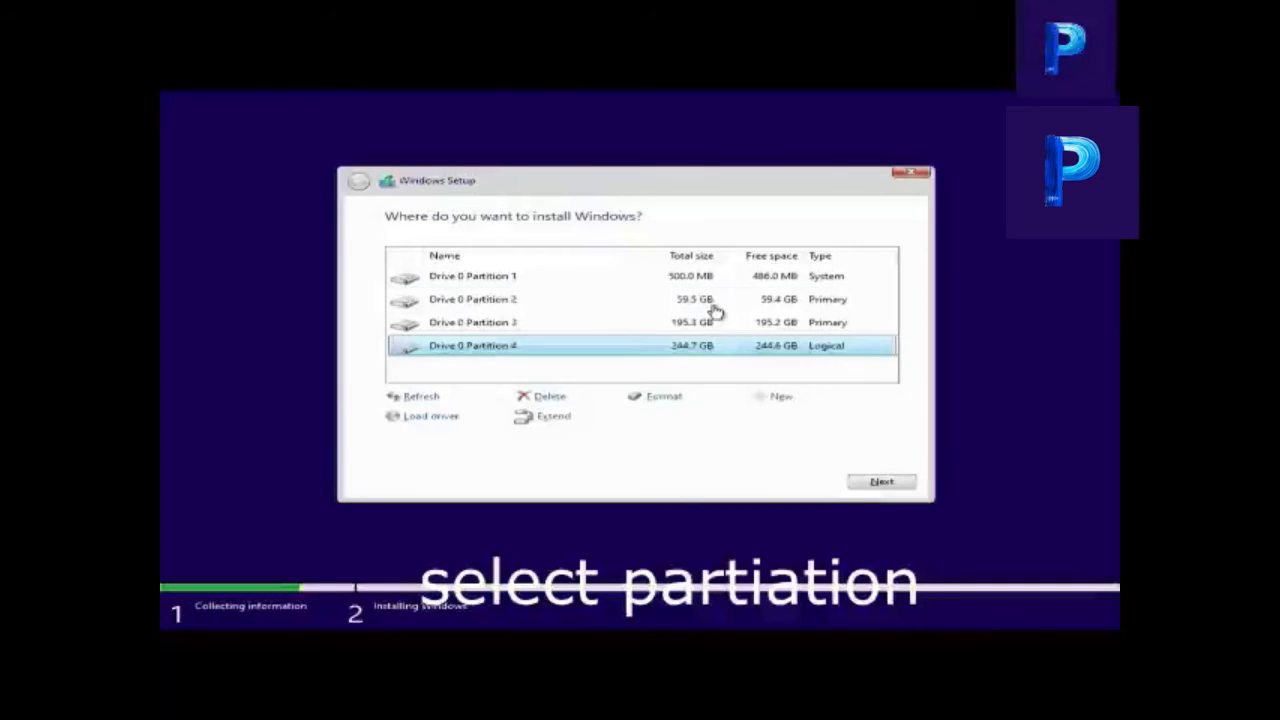
pyautogui.click(715, 306)
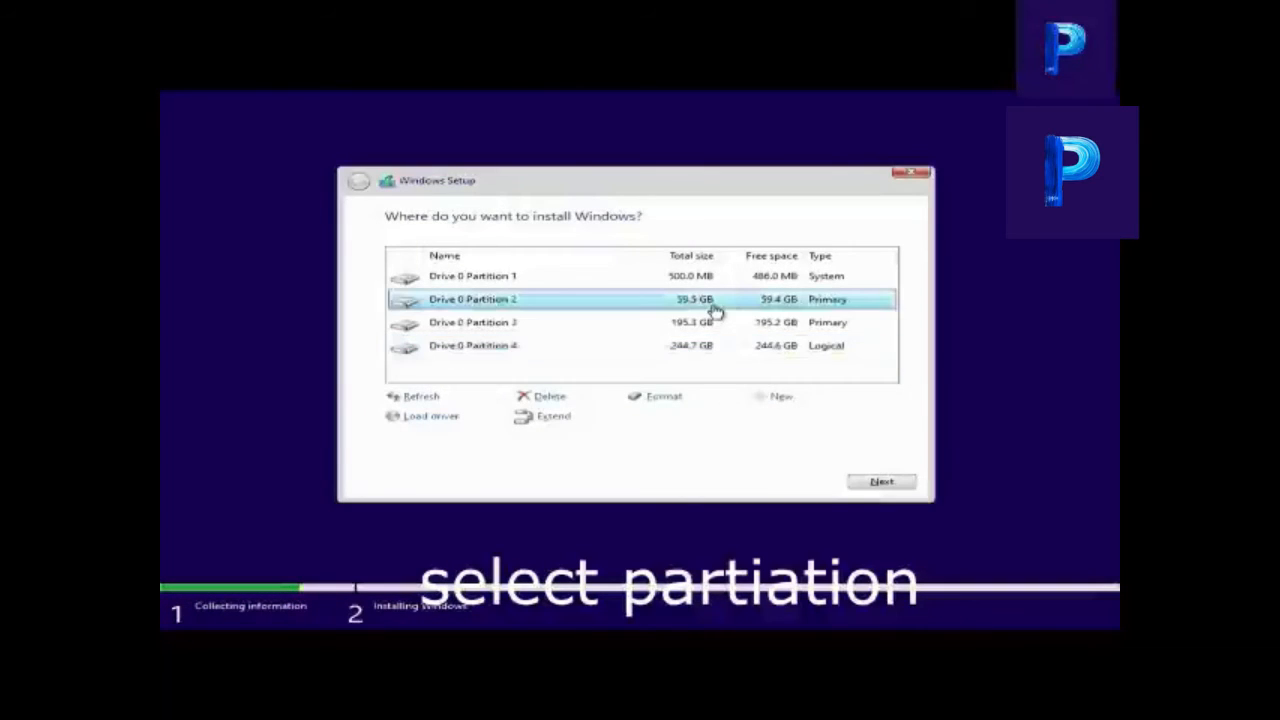
pyautogui.click(880, 482)
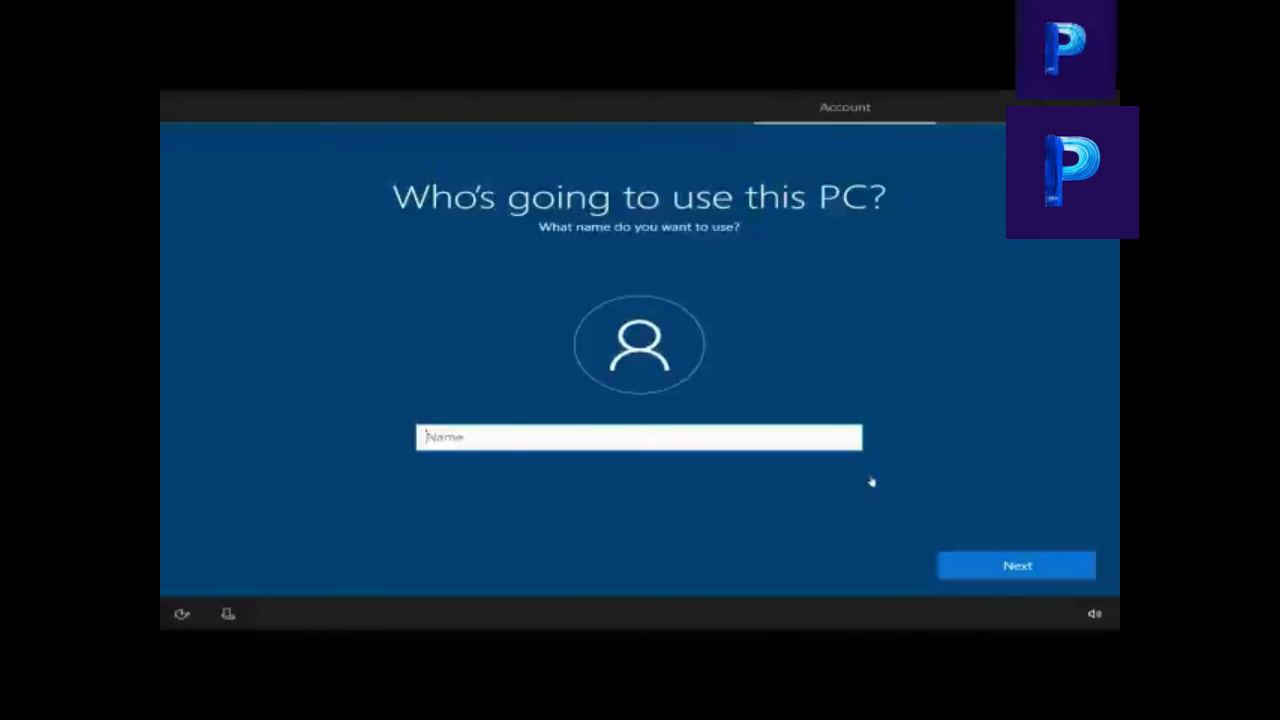
# Set up the PC account as preet studios 39 without adding a password, and decline the Cortana assistant
pyautogui.write('preet studios 39')
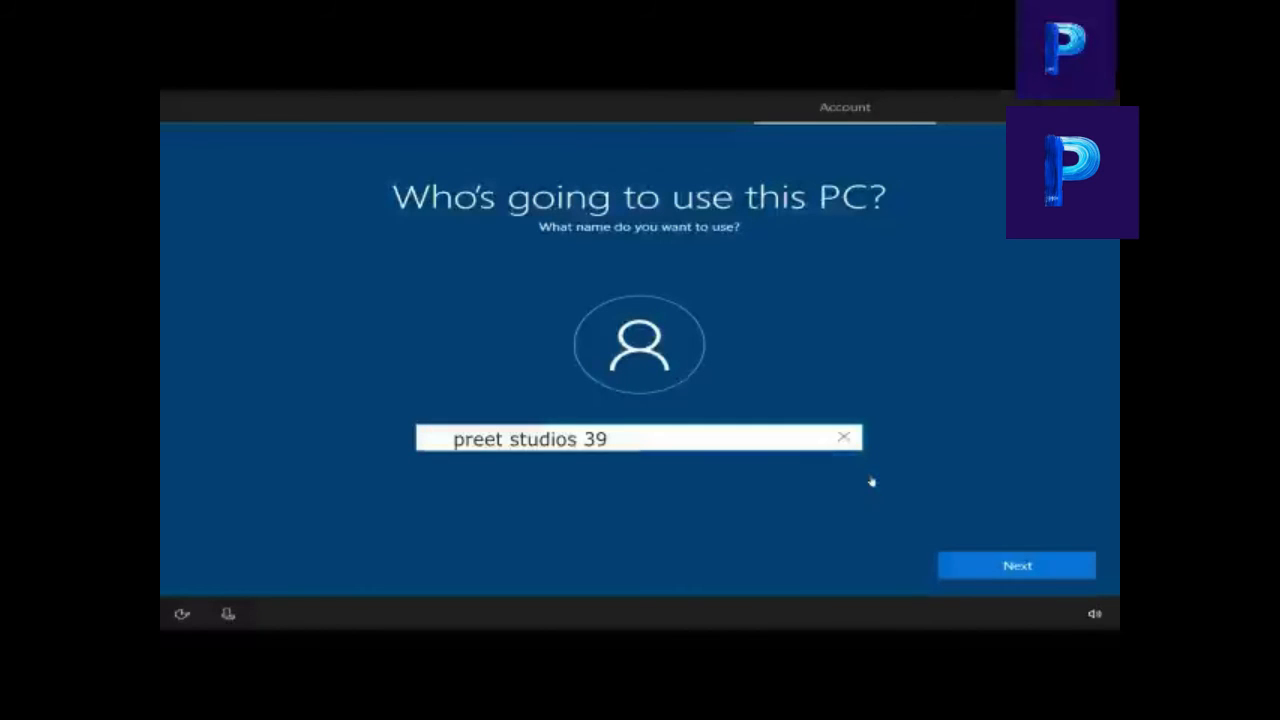
pyautogui.press('Return')
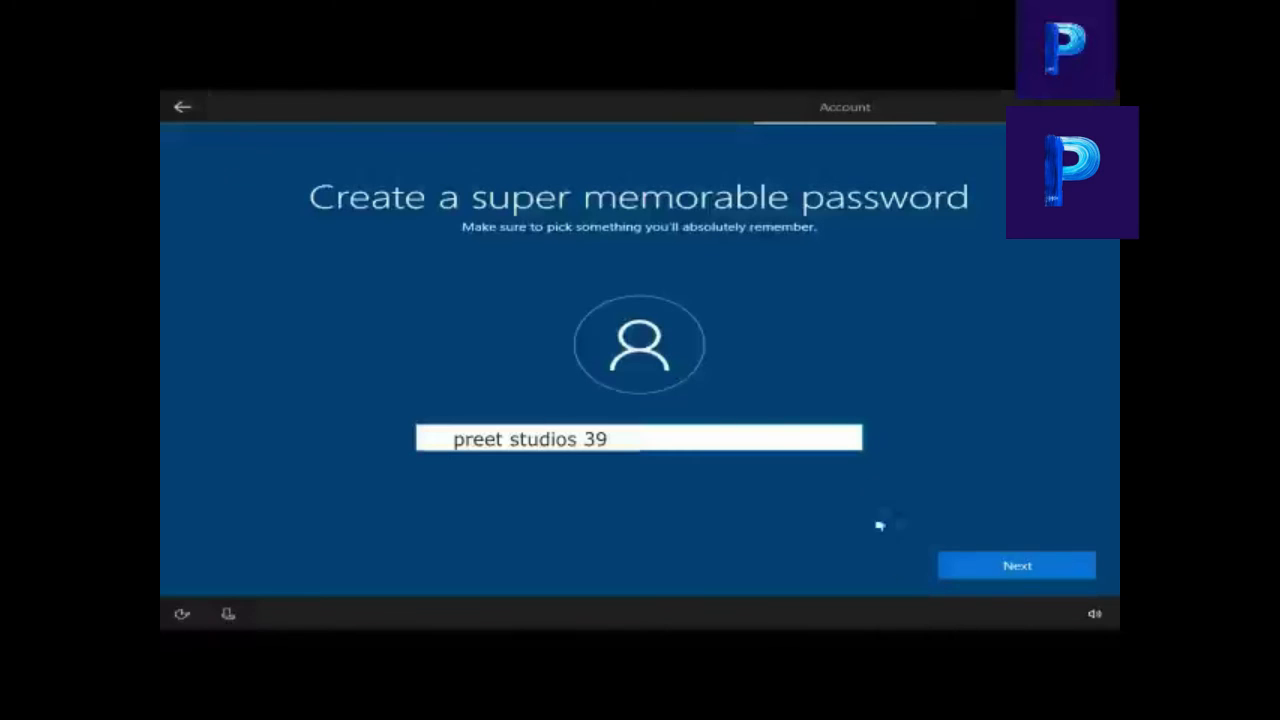
pyautogui.click(985, 577)
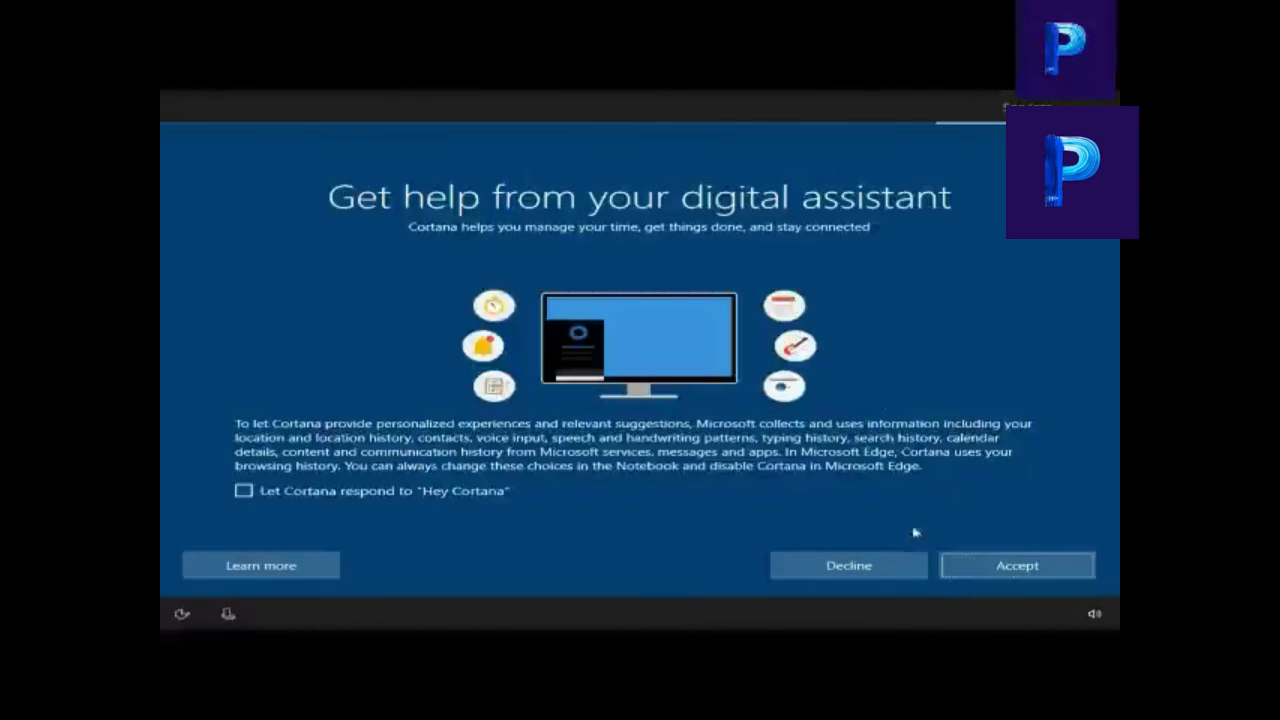
pyautogui.click(885, 566)
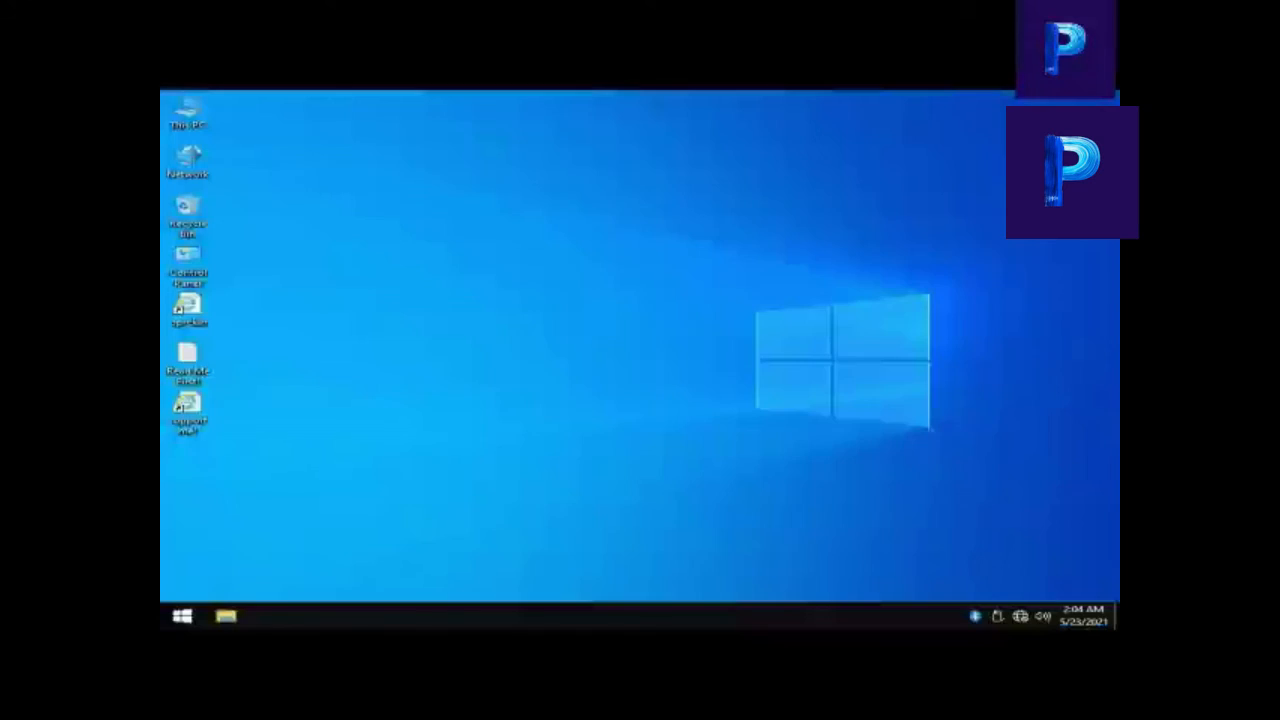
# Refresh the new desktop twice and look at the Start menu
pyautogui.rightClick(694, 360)
pyautogui.rightClick(745, 401)
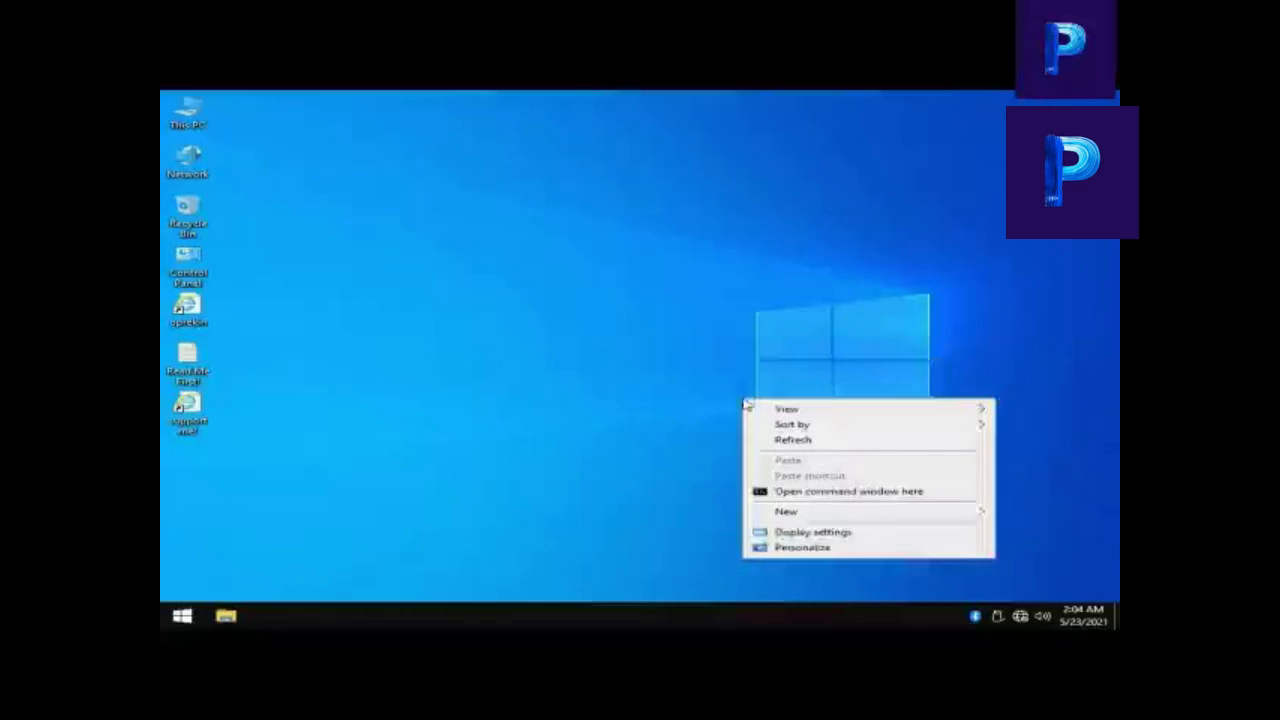
pyautogui.click(790, 442)
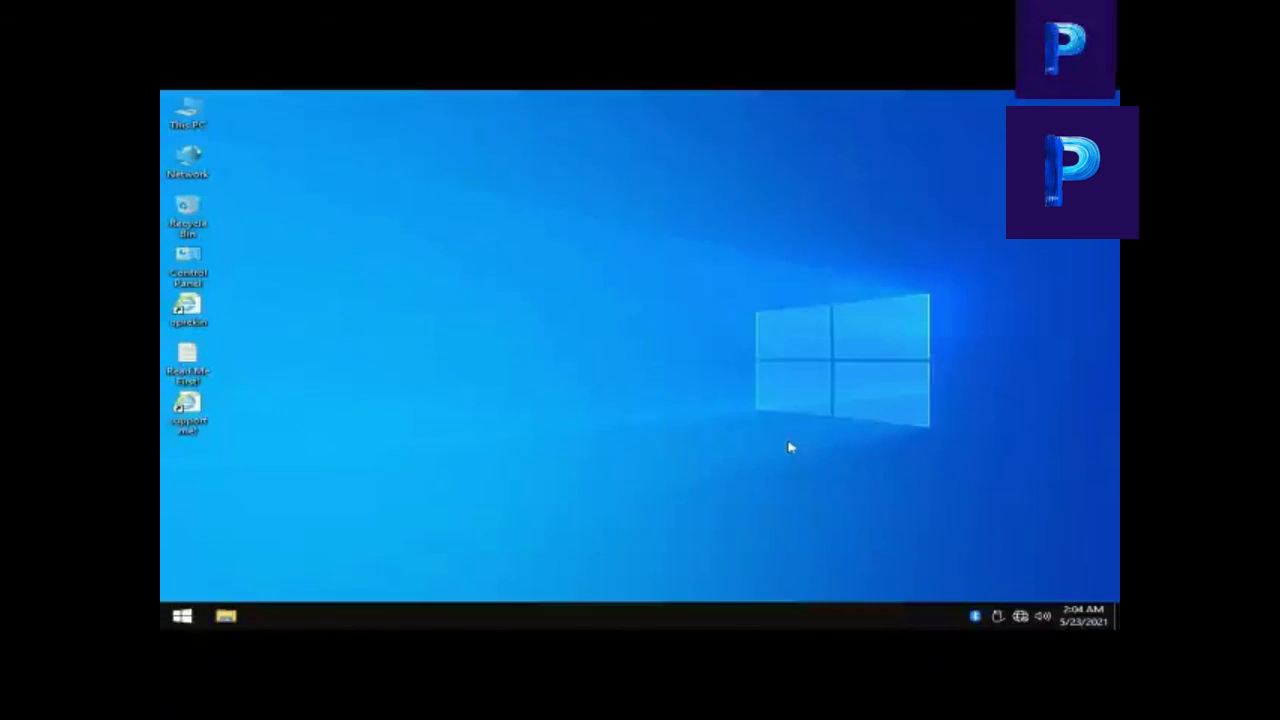
pyautogui.rightClick(645, 293)
pyautogui.click(676, 326)
pyautogui.click(182, 616)
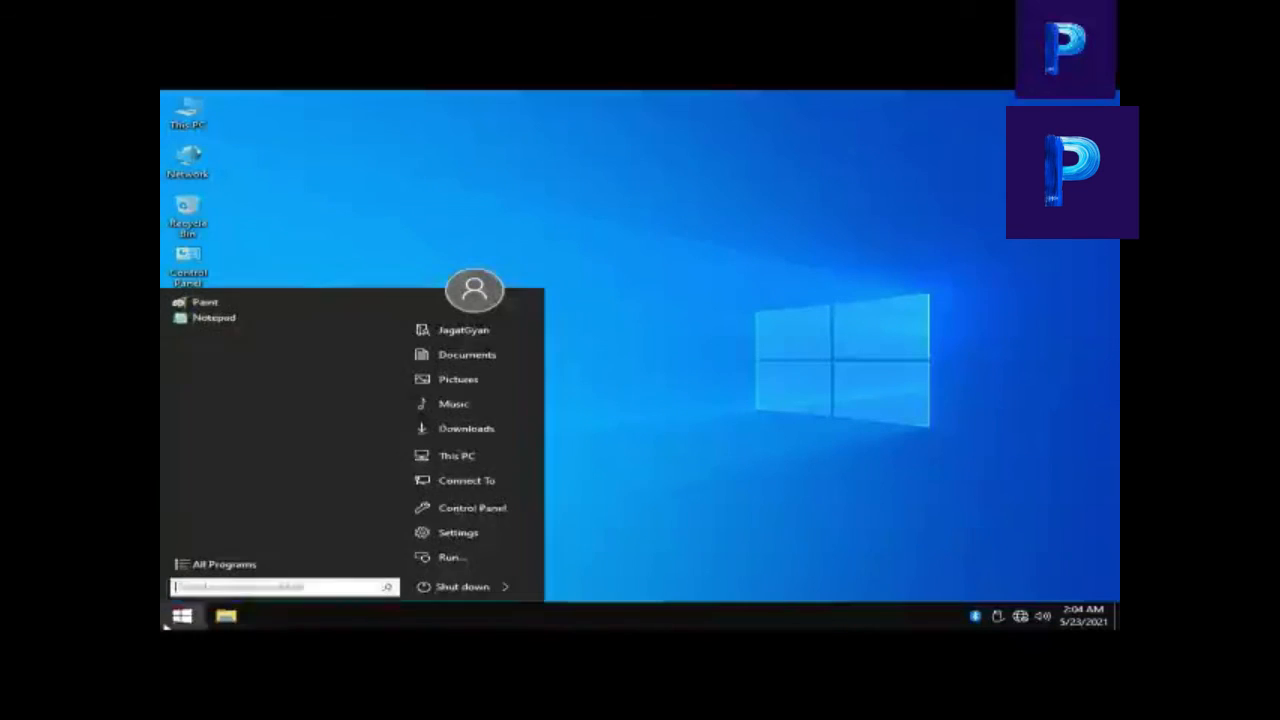
# Set the display resolution to 1366 × 768, keep the change, and close the display settings
pyautogui.rightClick(625, 280)
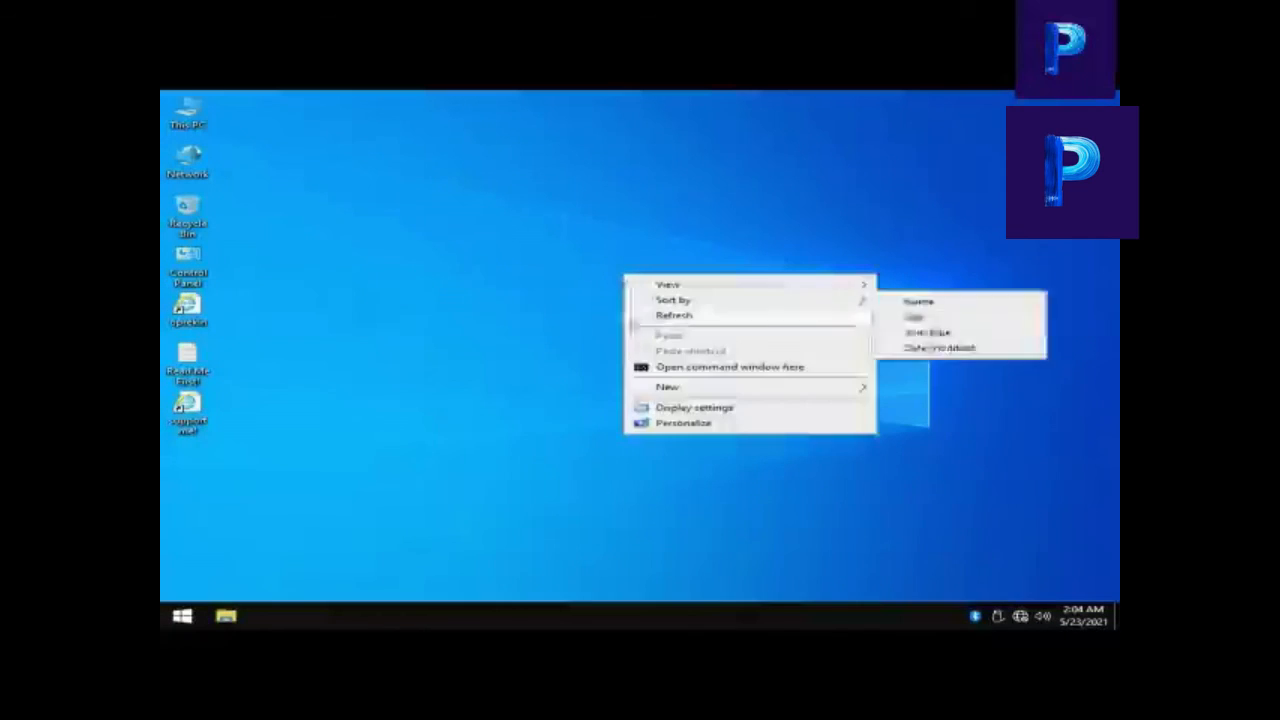
pyautogui.click(643, 400)
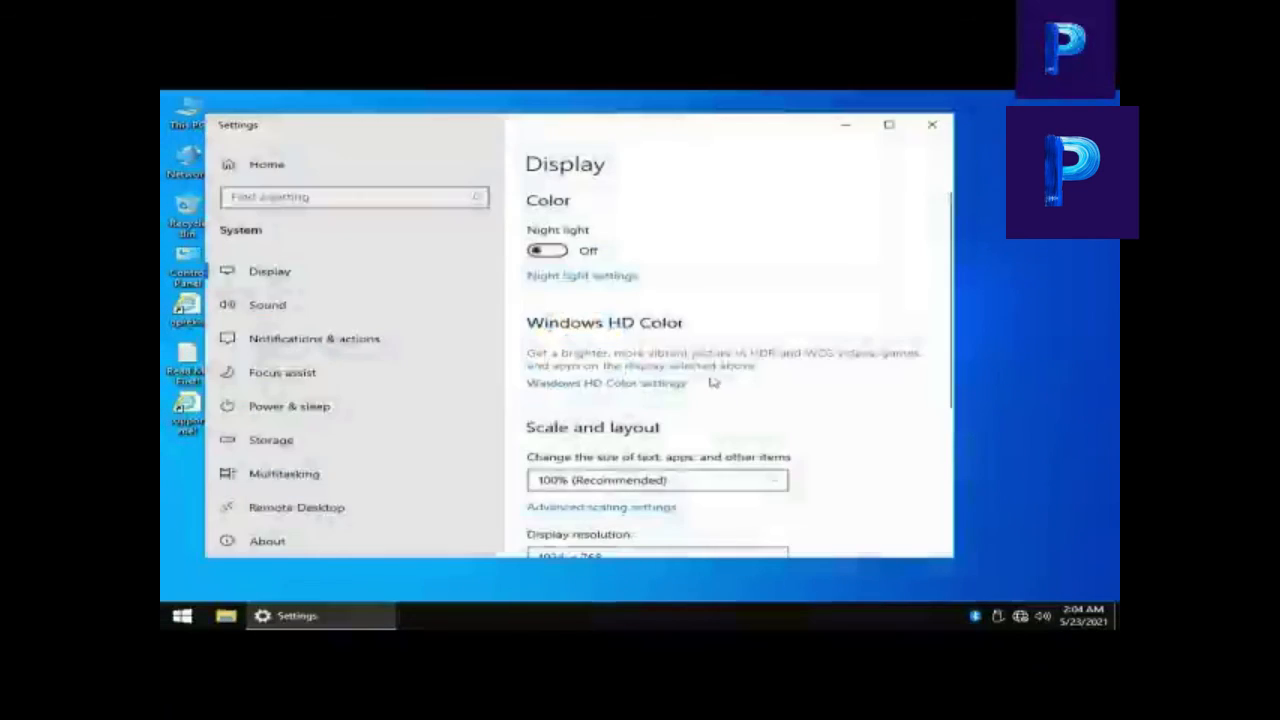
pyautogui.scroll(-3, 660, 428)
pyautogui.click(658, 428)
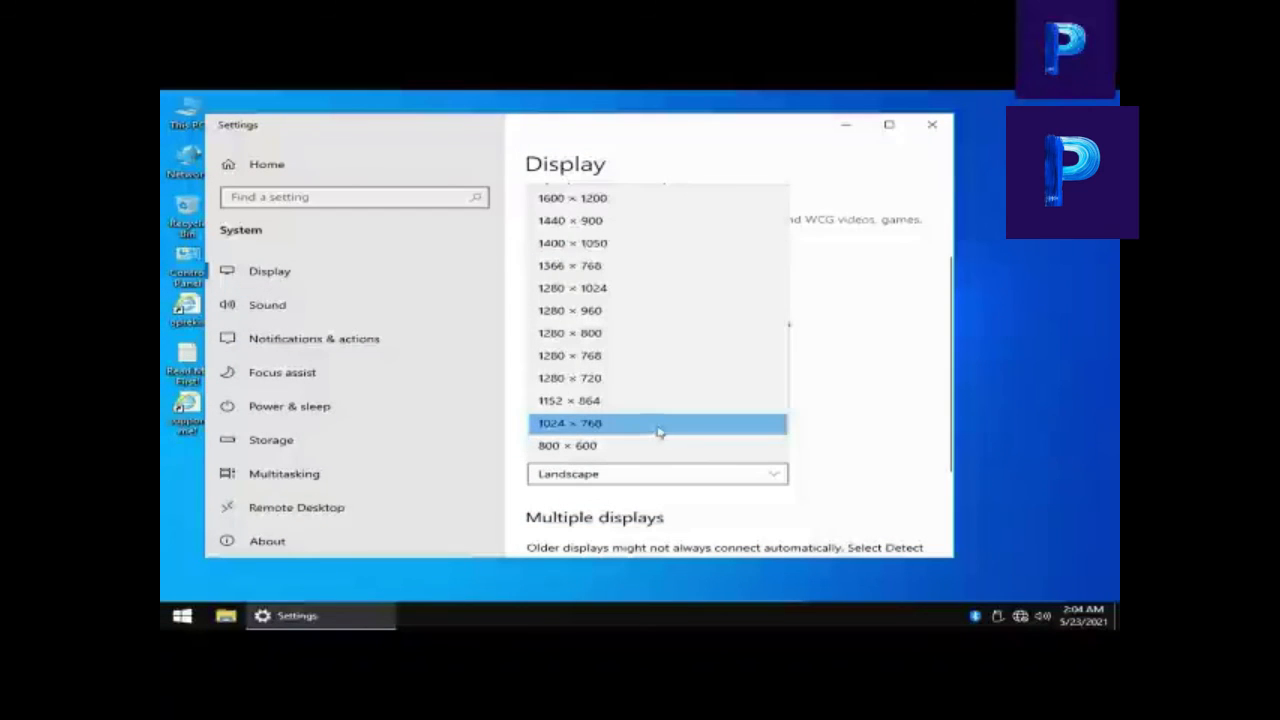
pyautogui.click(603, 266)
pyautogui.click(589, 363)
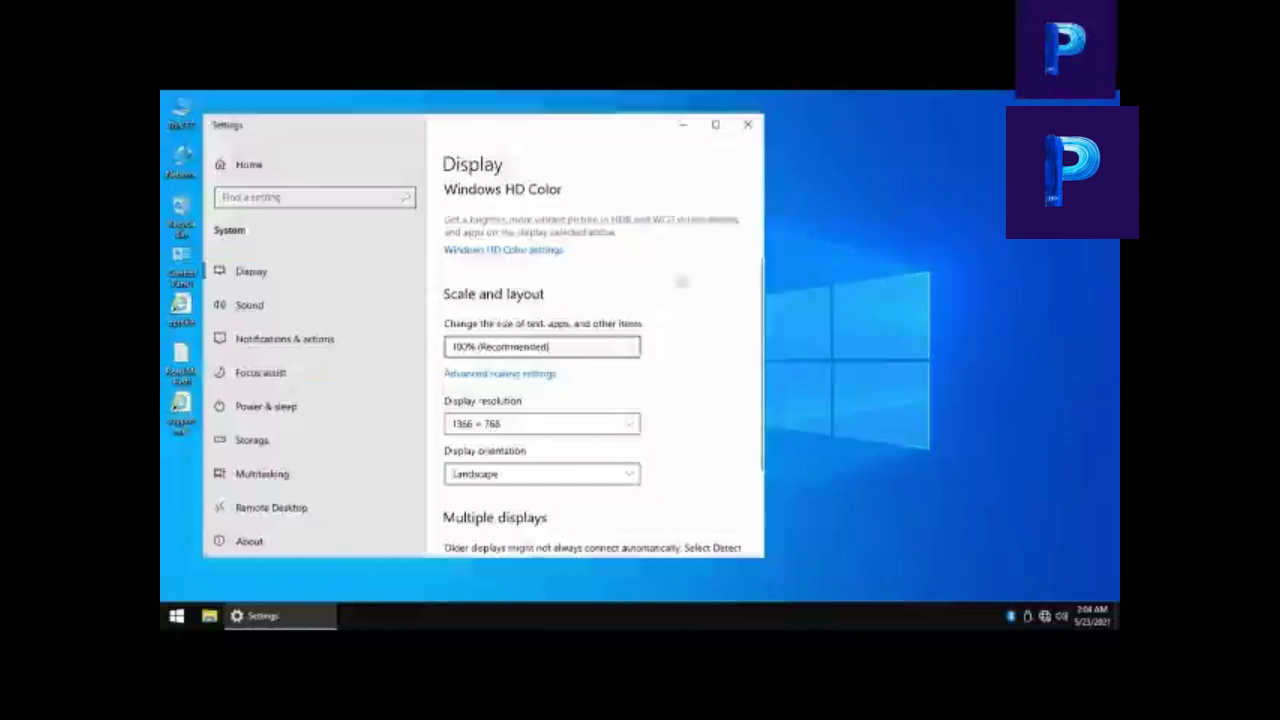
pyautogui.click(747, 124)
# Browse the installed Apps and Windows Accessories programs, open Paint to check it, and close it
pyautogui.click(176, 616)
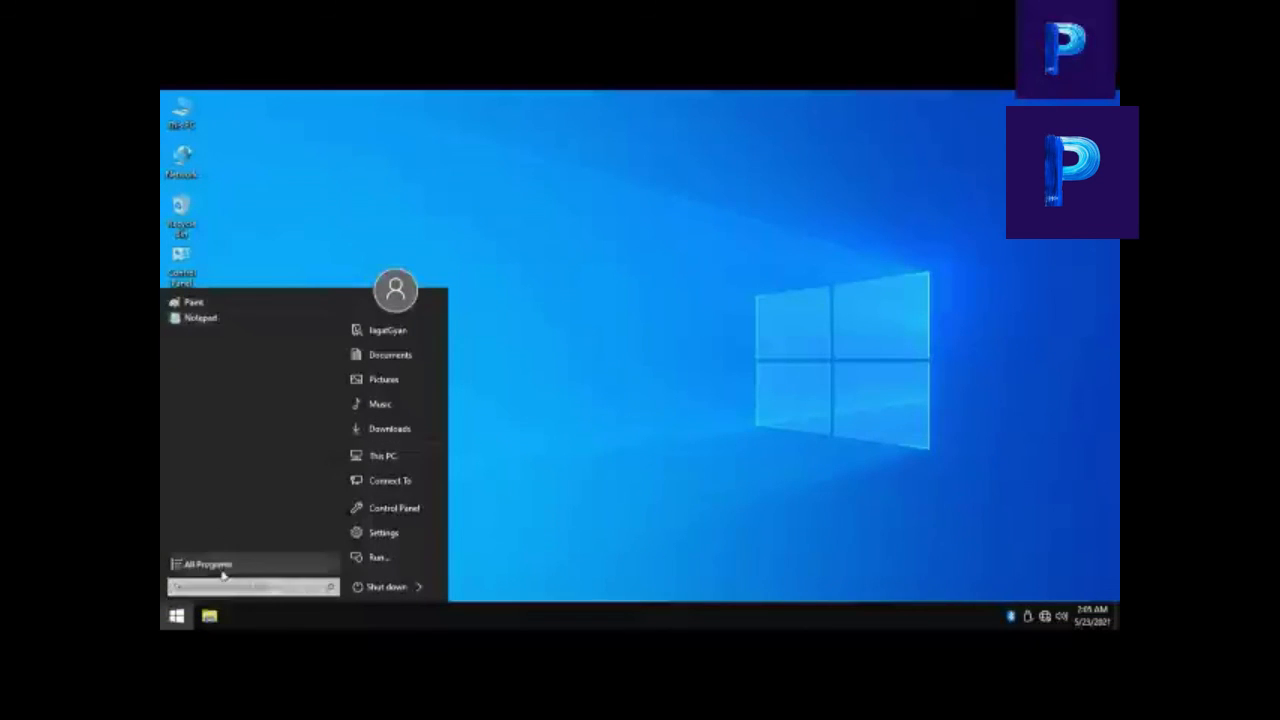
pyautogui.click(224, 566)
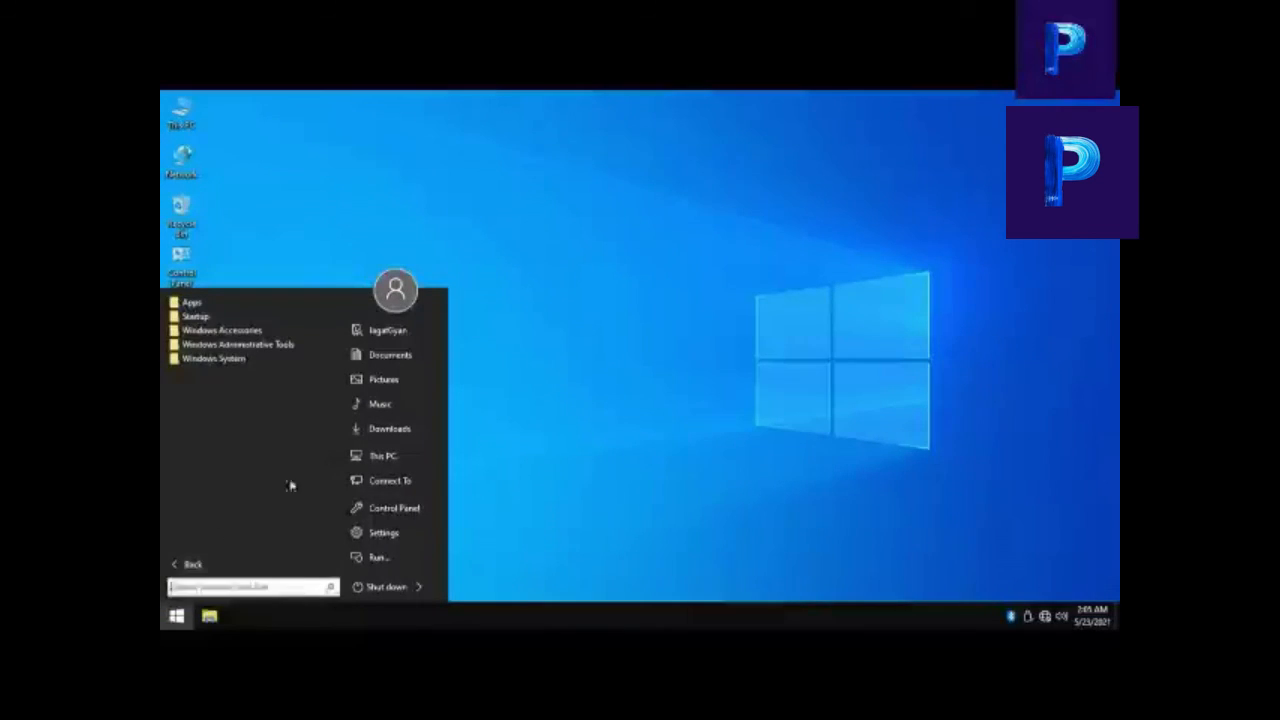
pyautogui.click(236, 300)
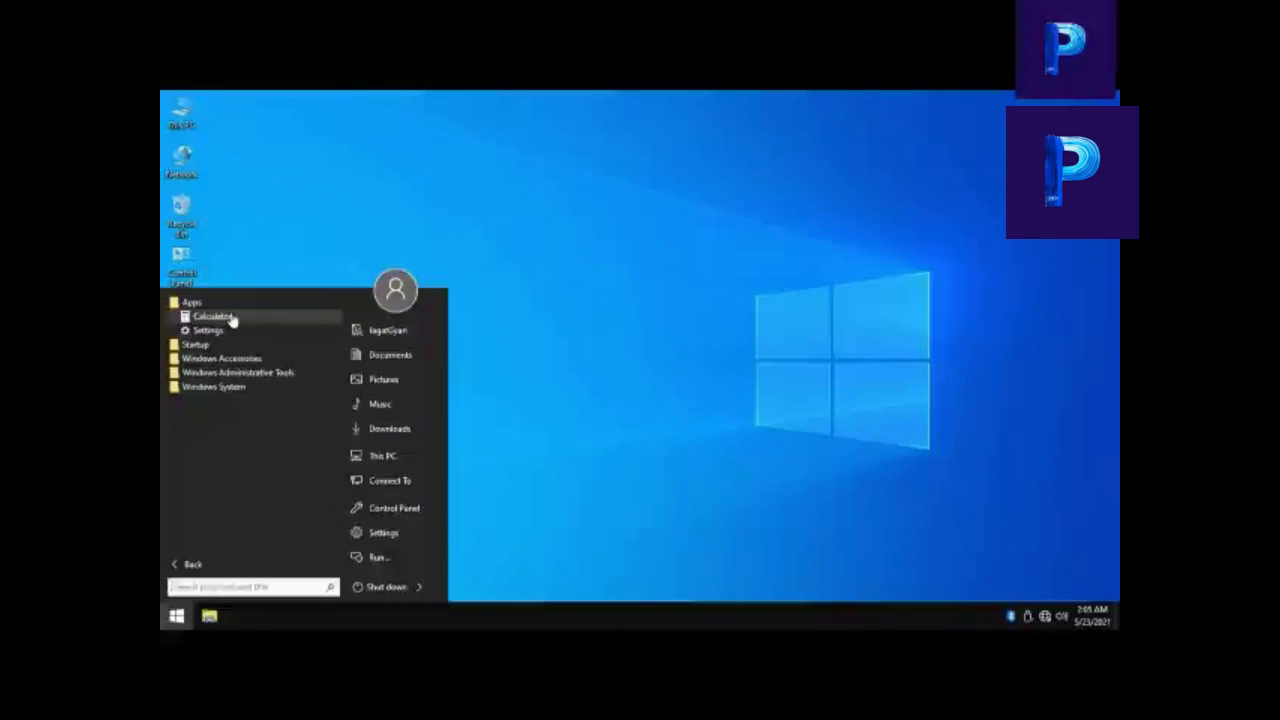
pyautogui.click(238, 358)
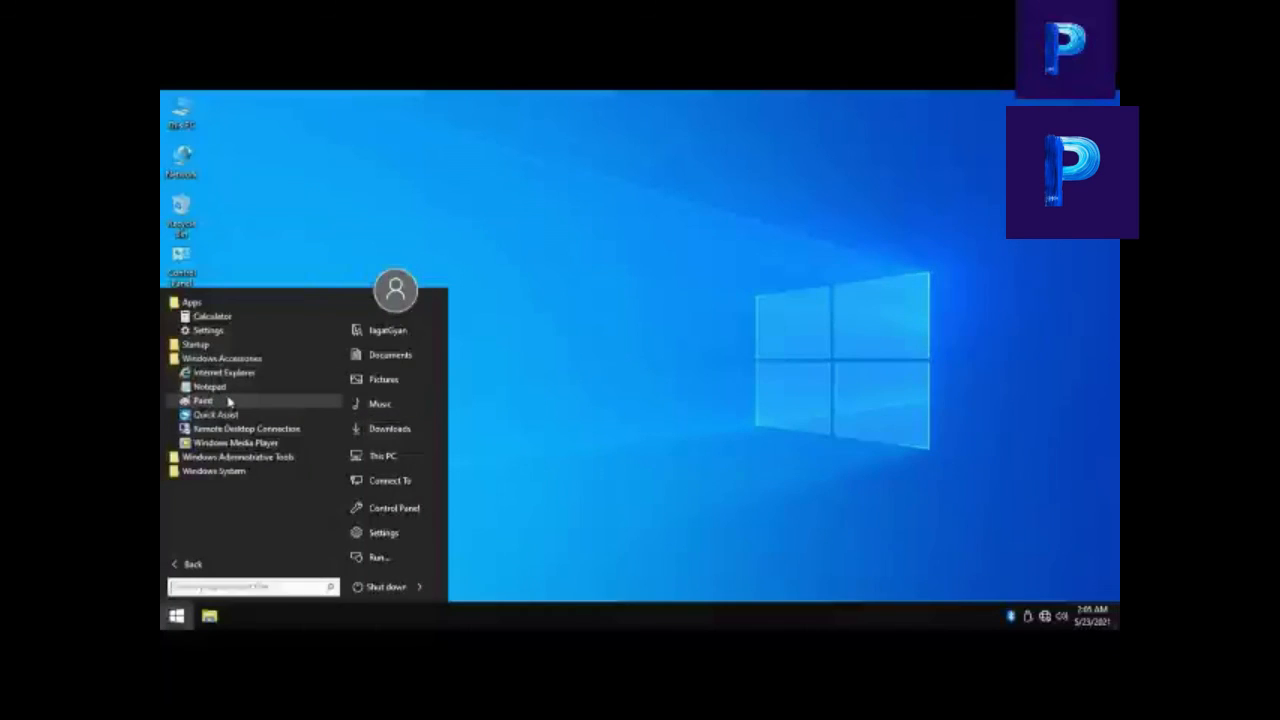
pyautogui.click(229, 400)
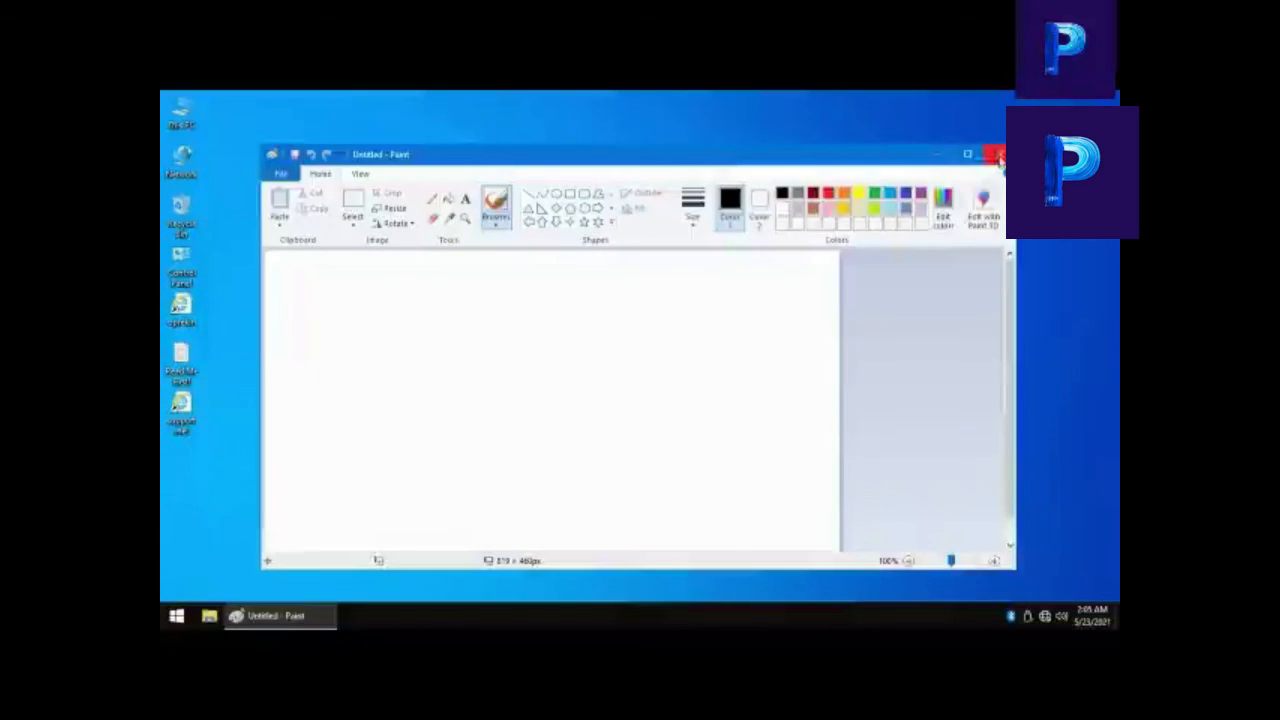
pyautogui.click(1000, 155)
# Open the Start menu
pyautogui.click(176, 616)
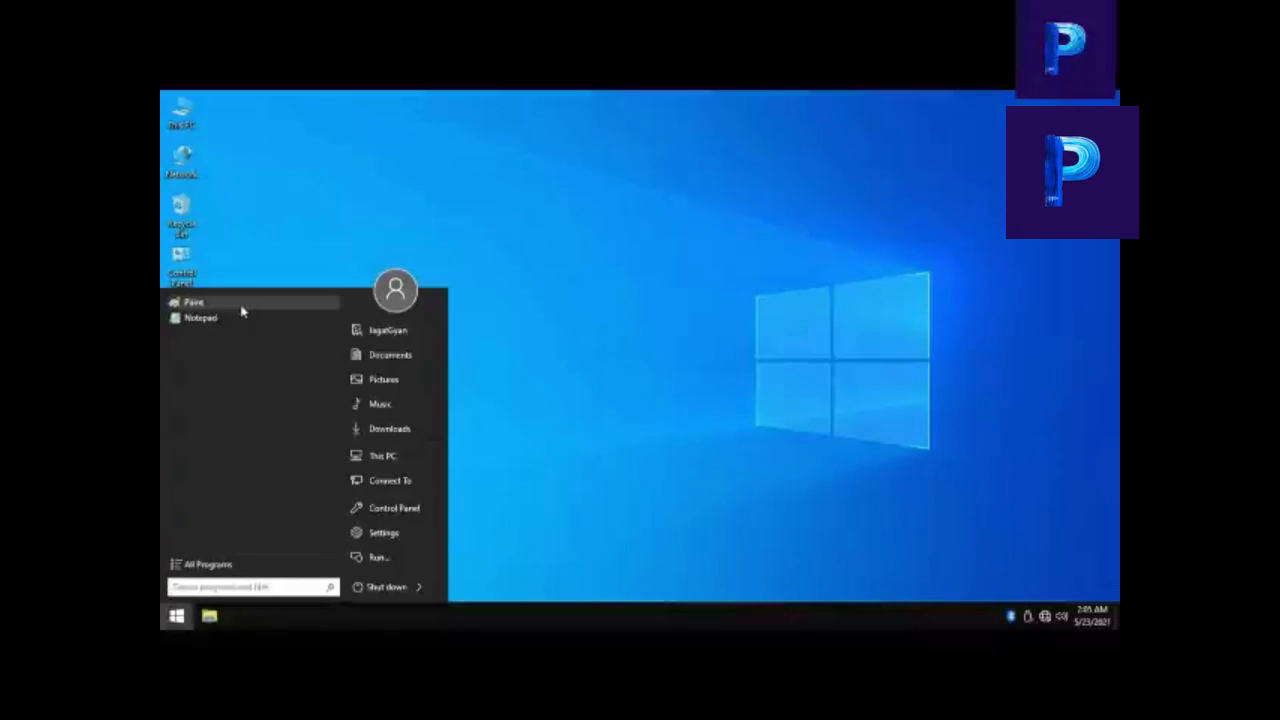